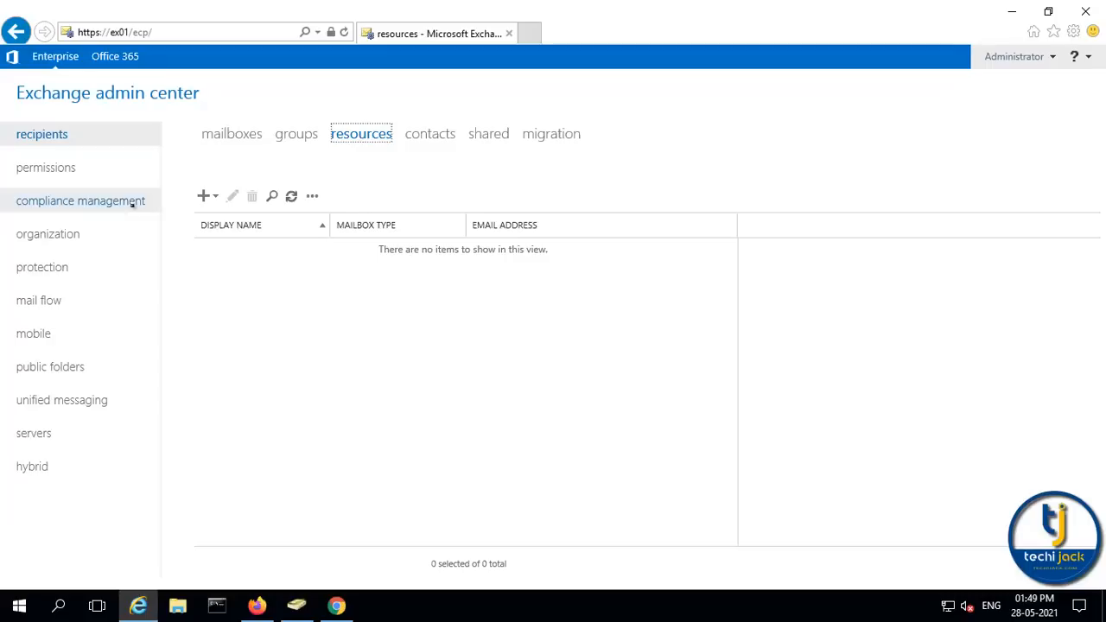
# Open the + (New) dropdown on the resources tab to choose between room and equipment mailboxes
pyautogui.click(214, 196)
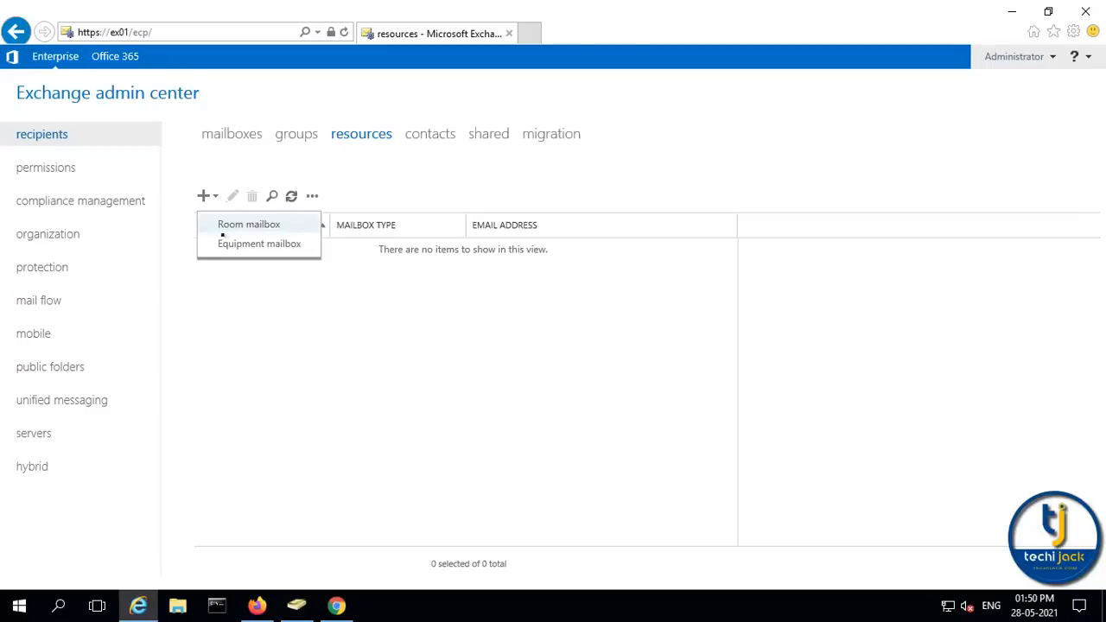
# Start a room mailbox named Confrence_Room, alias Confrence_Room, in the Techijack_Resources organizational unit
pyautogui.click(262, 225)
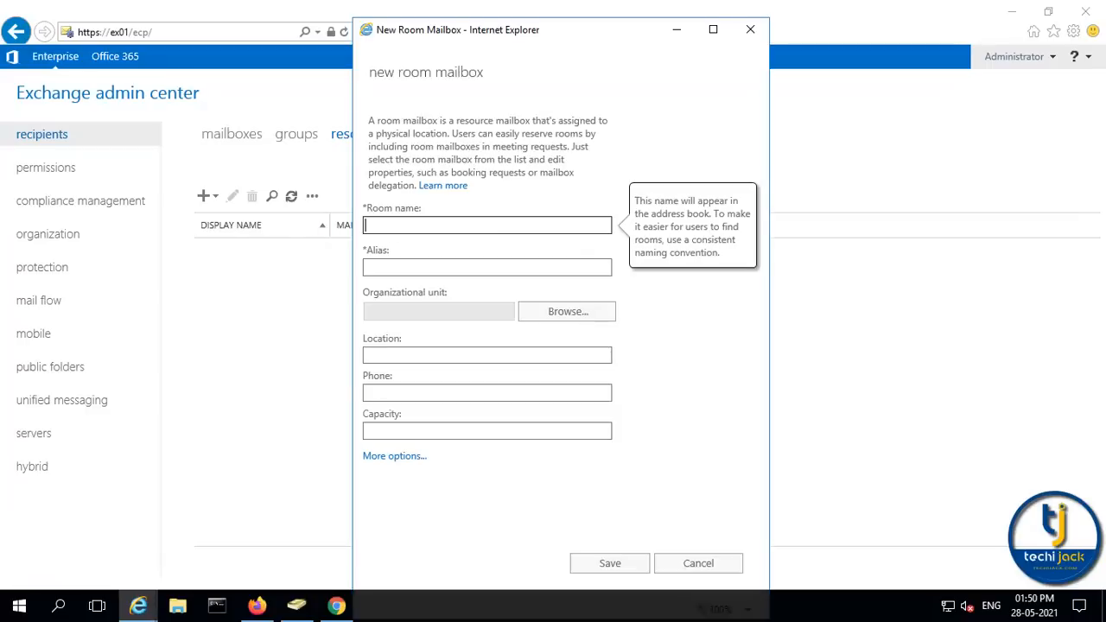
pyautogui.write('Confrence_Room')
pyautogui.press('Tab')
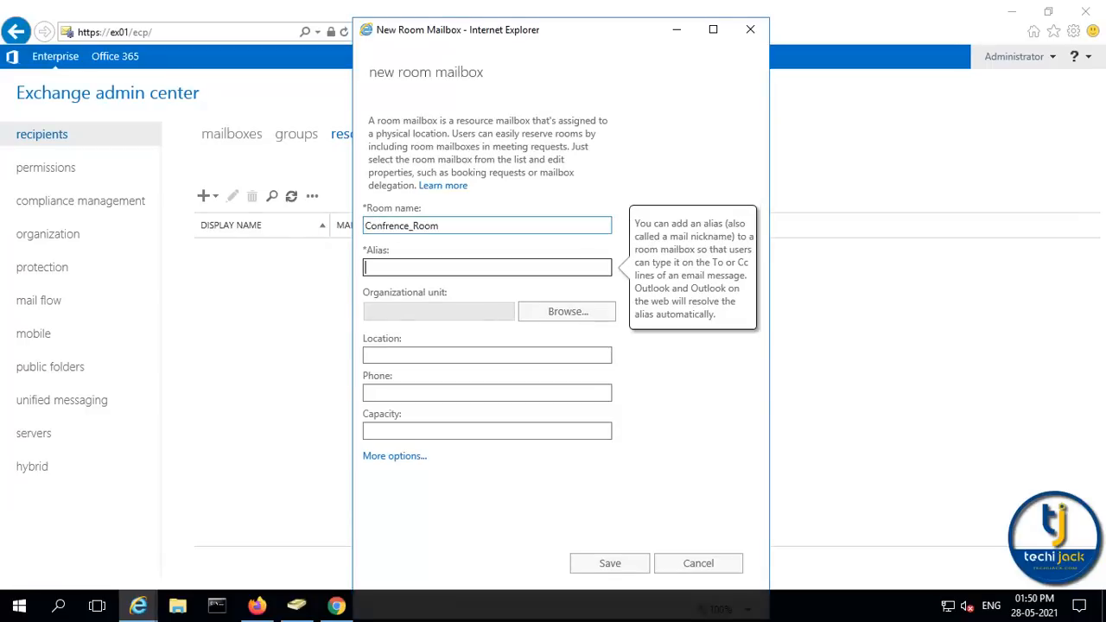
pyautogui.write('Confrence_Room')
pyautogui.click(575, 314)
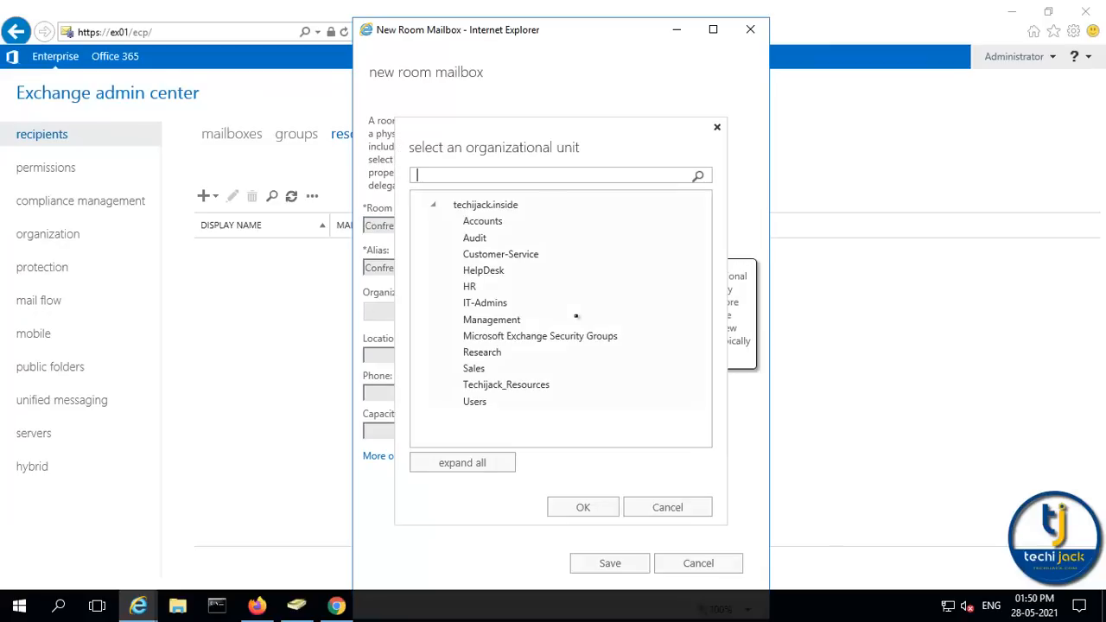
pyautogui.click(508, 388)
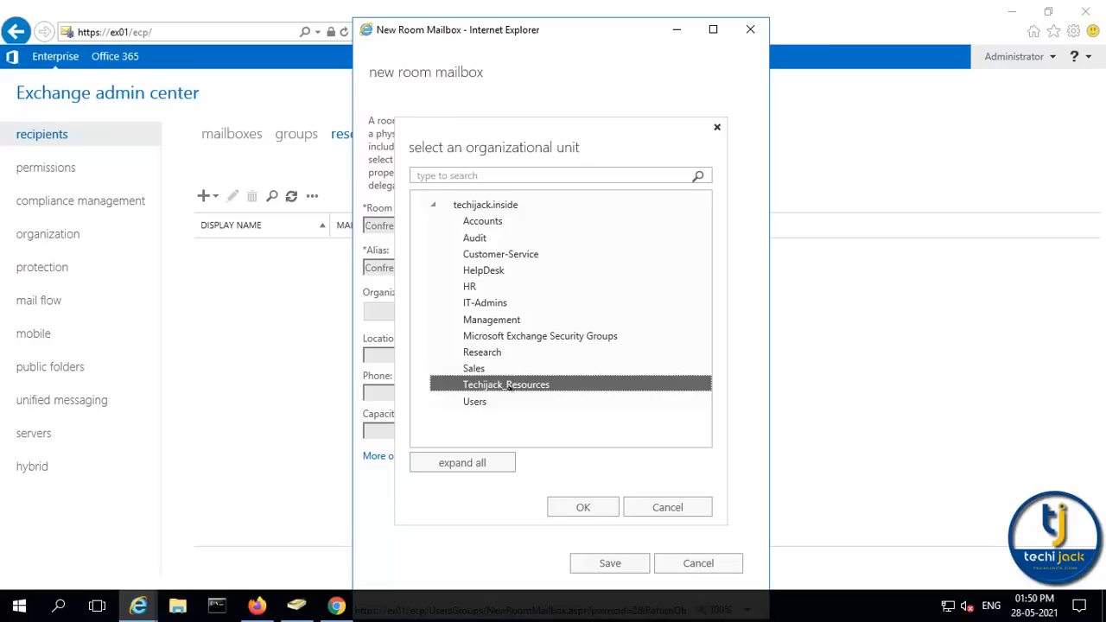
pyautogui.click(582, 506)
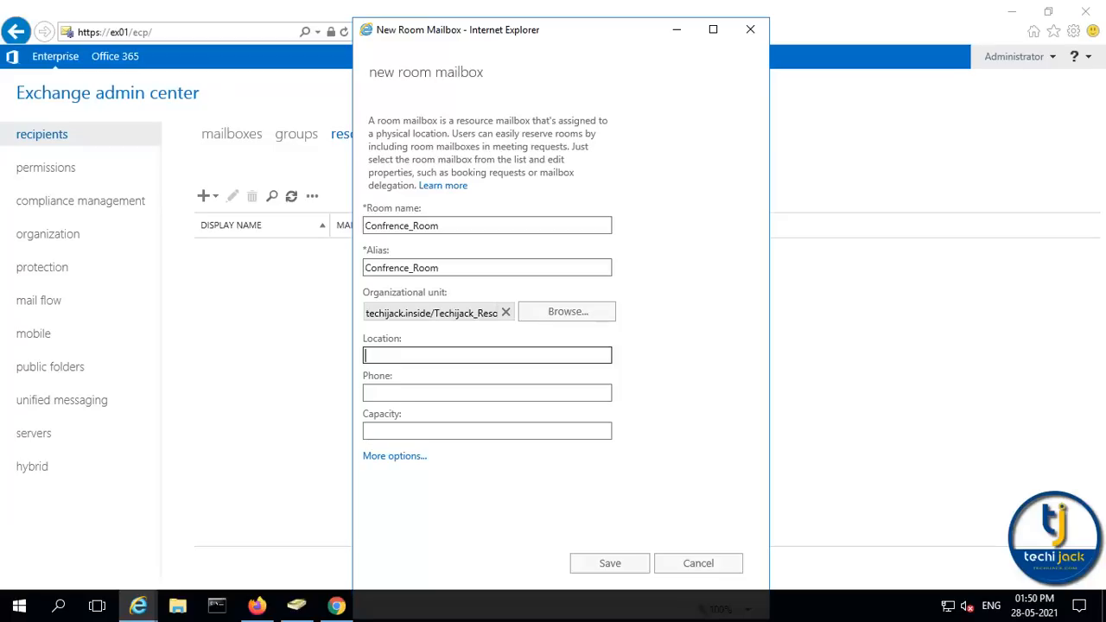
# Enter location Fourth_Floor, the room's phone number and capacity 40
pyautogui.write('Fourth_Floor')
pyautogui.press('Tab')
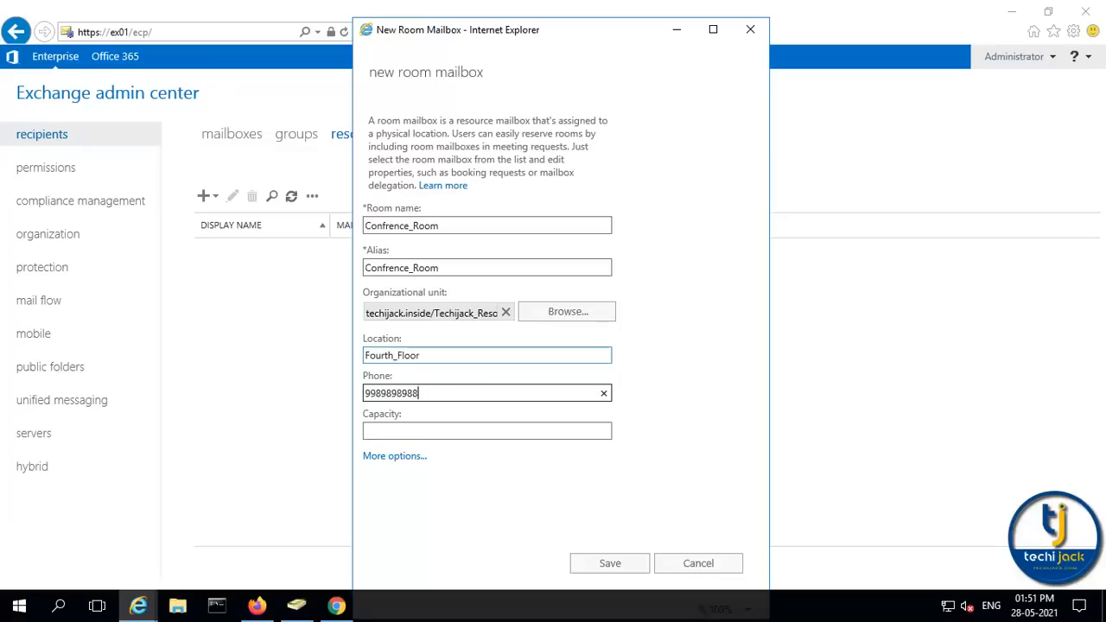
pyautogui.press('Tab')
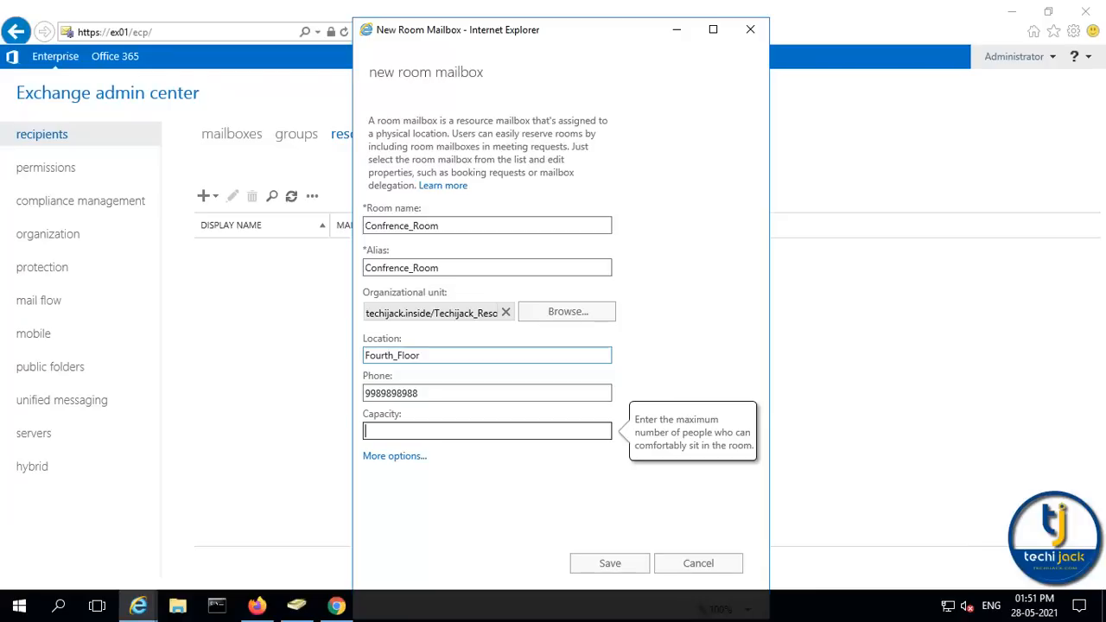
pyautogui.write('40')
pyautogui.click(393, 456)
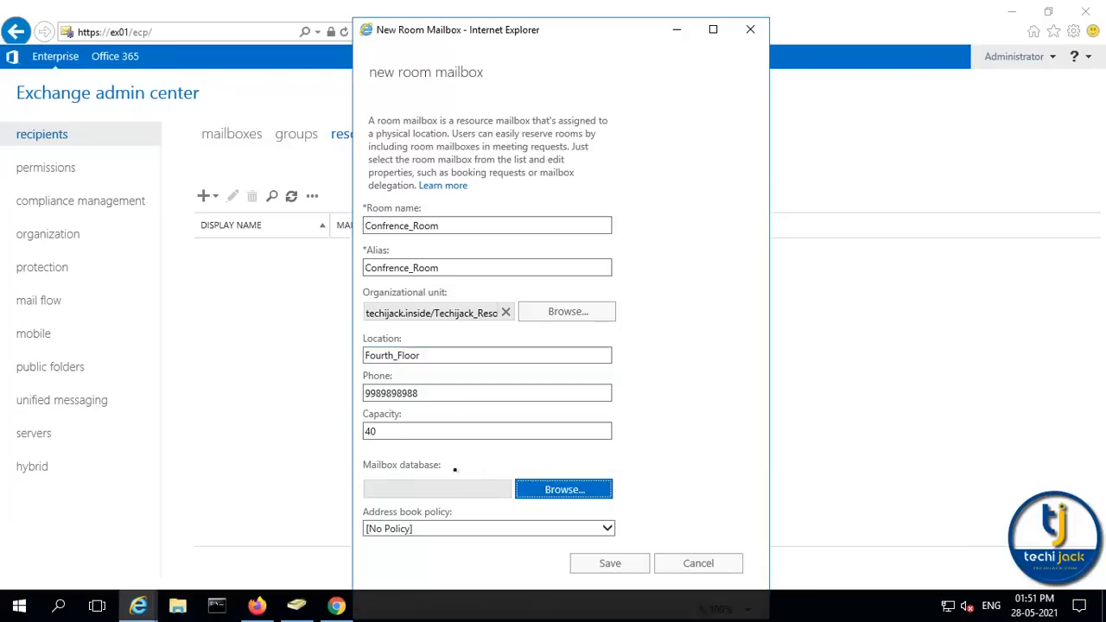
# Place the room mailbox on database DB01 and save it to create Confrence_Room
pyautogui.click(546, 489)
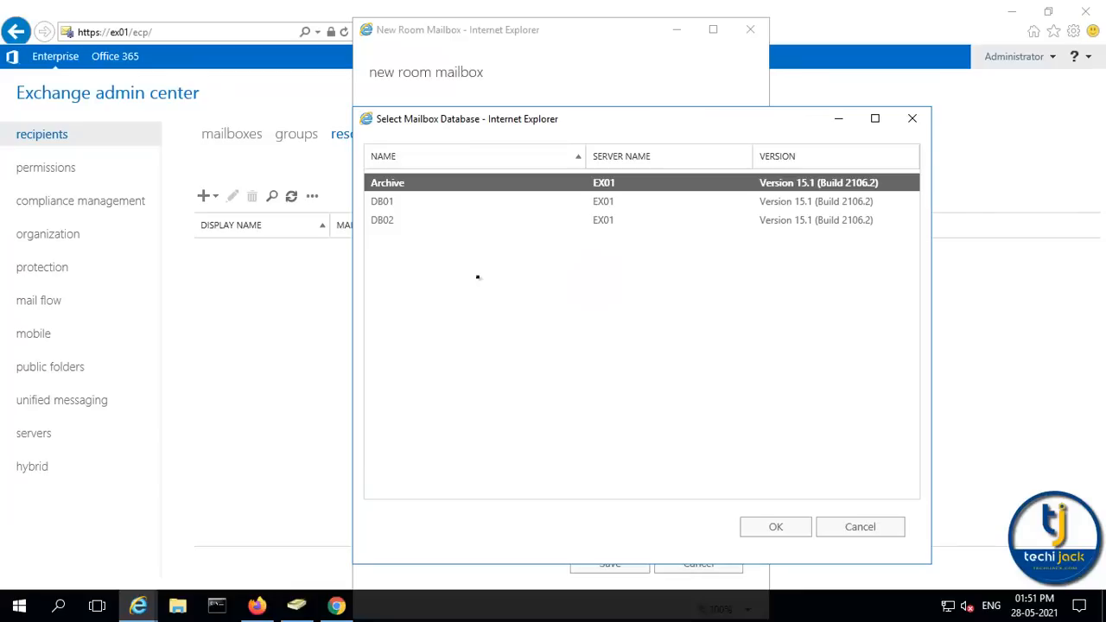
pyautogui.click(380, 201)
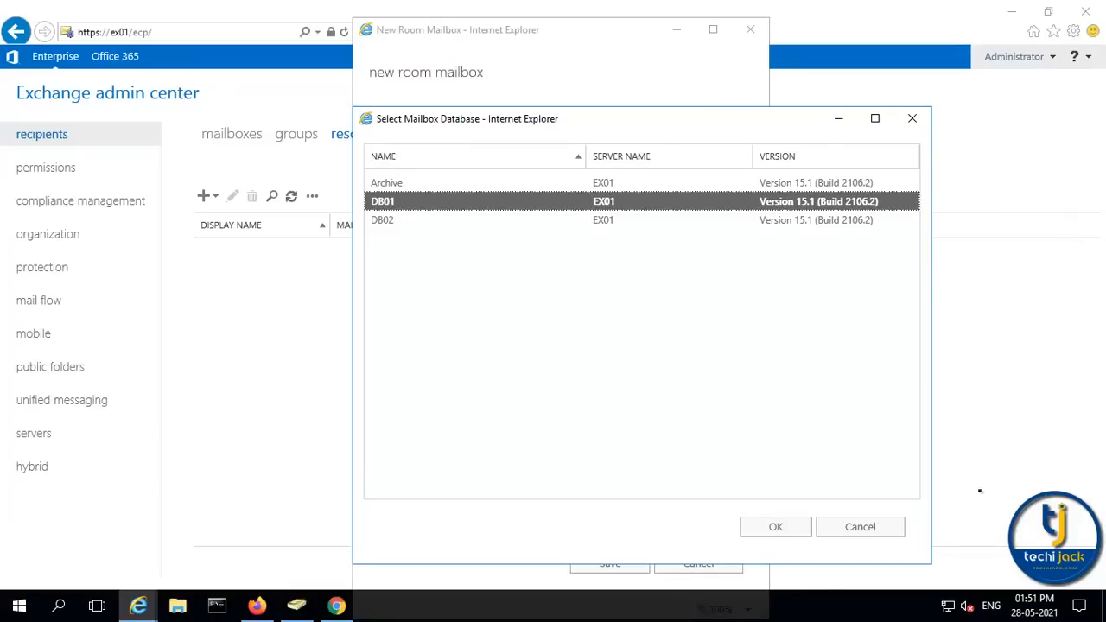
pyautogui.click(774, 526)
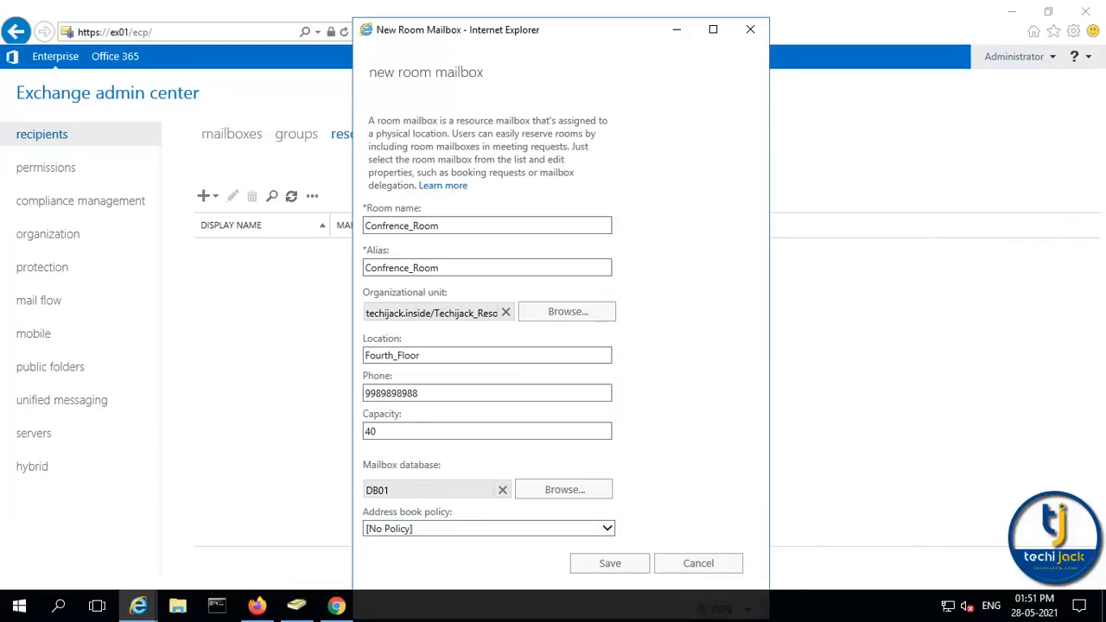
pyautogui.click(606, 564)
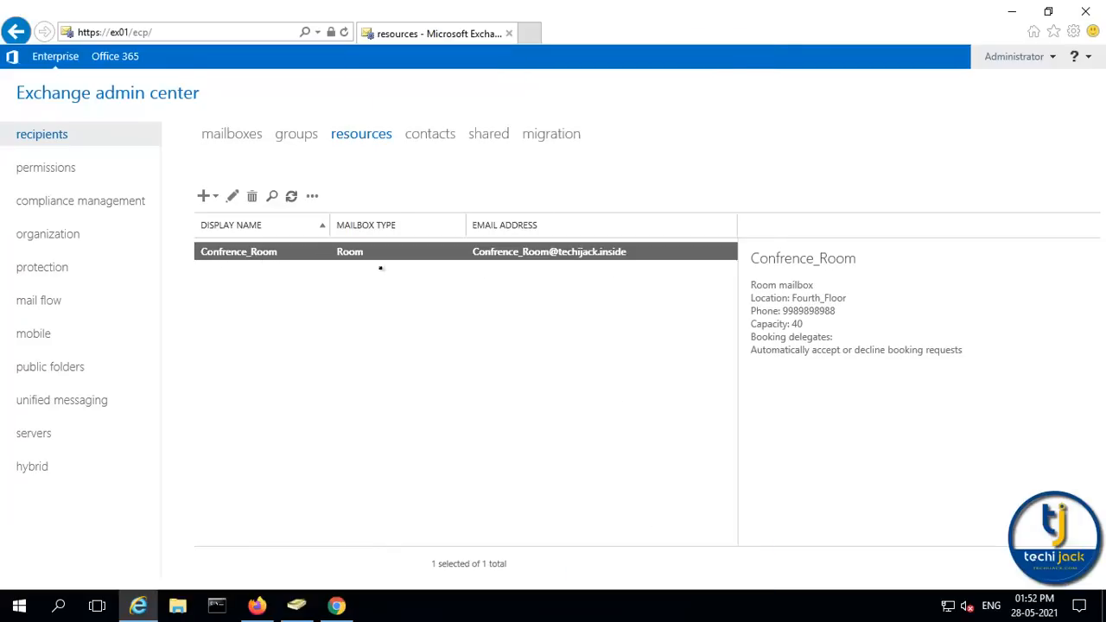
# Open Confrence_Room's settings and review its organizational unit and mailbox database fields
pyautogui.click(232, 197)
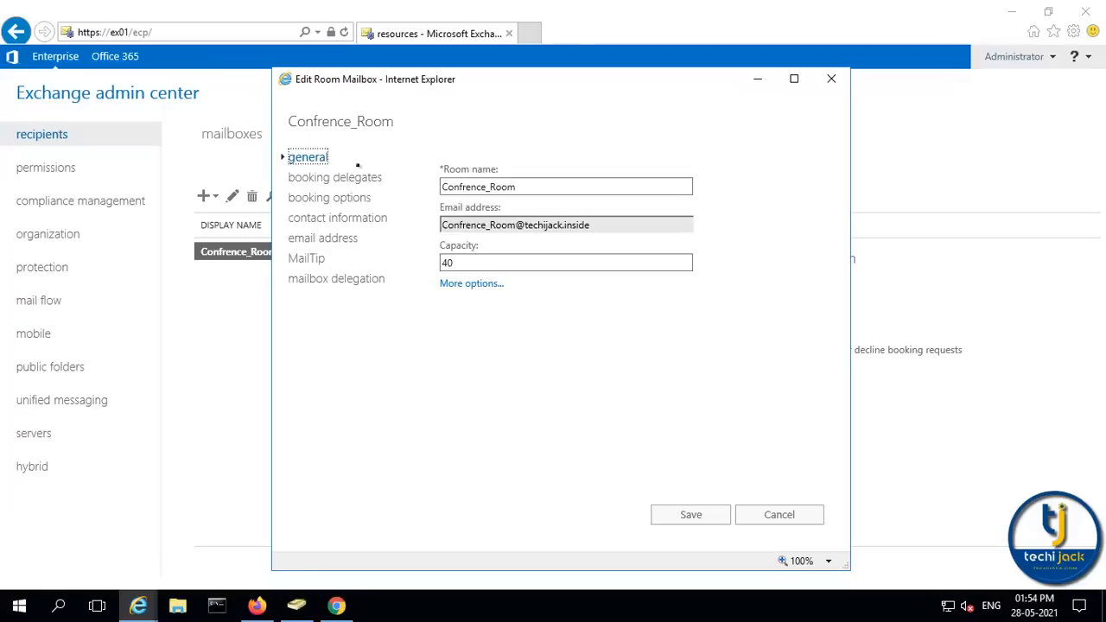
pyautogui.click(472, 283)
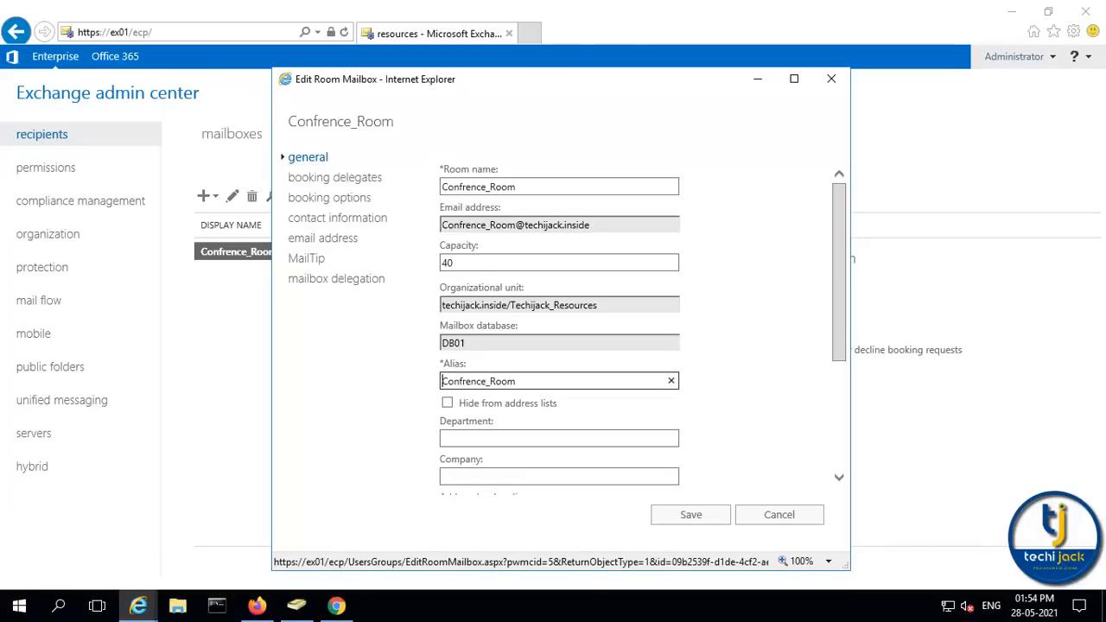
pyautogui.moveTo(596, 305); pyautogui.dragTo(435, 306)
pyautogui.click(508, 305)
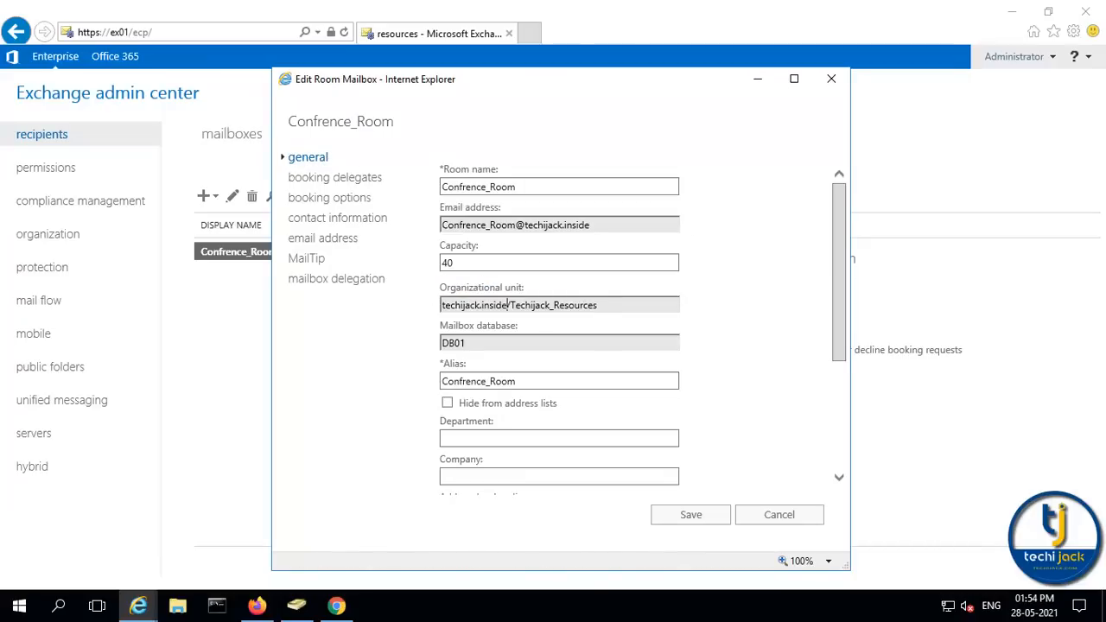
pyautogui.moveTo(510, 305); pyautogui.dragTo(612, 311)
pyautogui.press('Tab')
pyautogui.click(477, 344)
pyautogui.moveTo(447, 403)
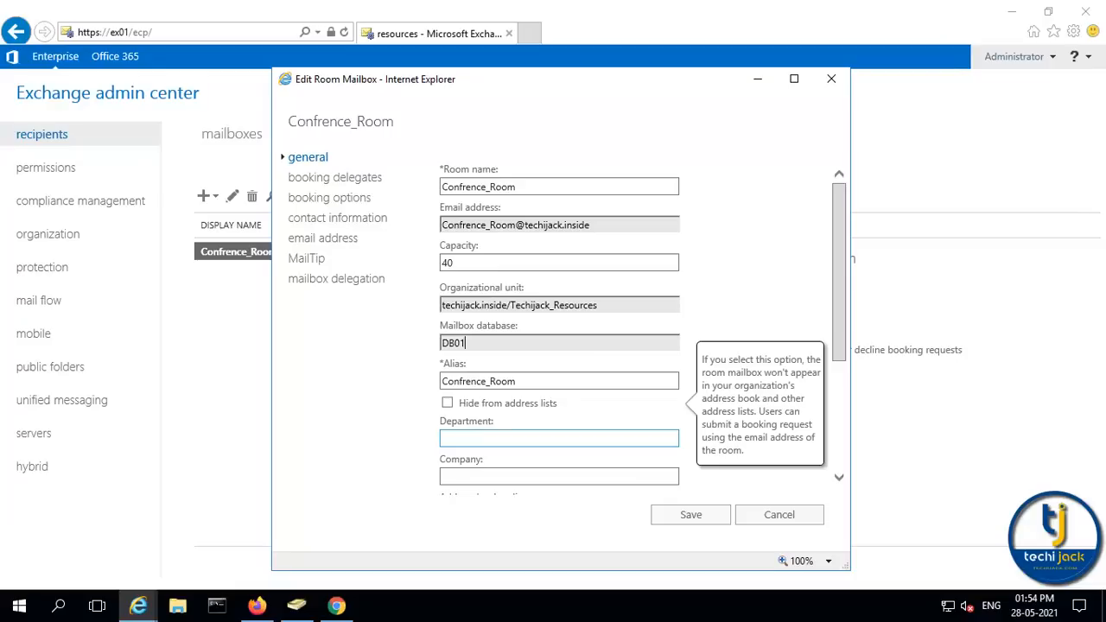
# Set the company to Techijack, keep automatic booking acceptance, and save
pyautogui.click(464, 475)
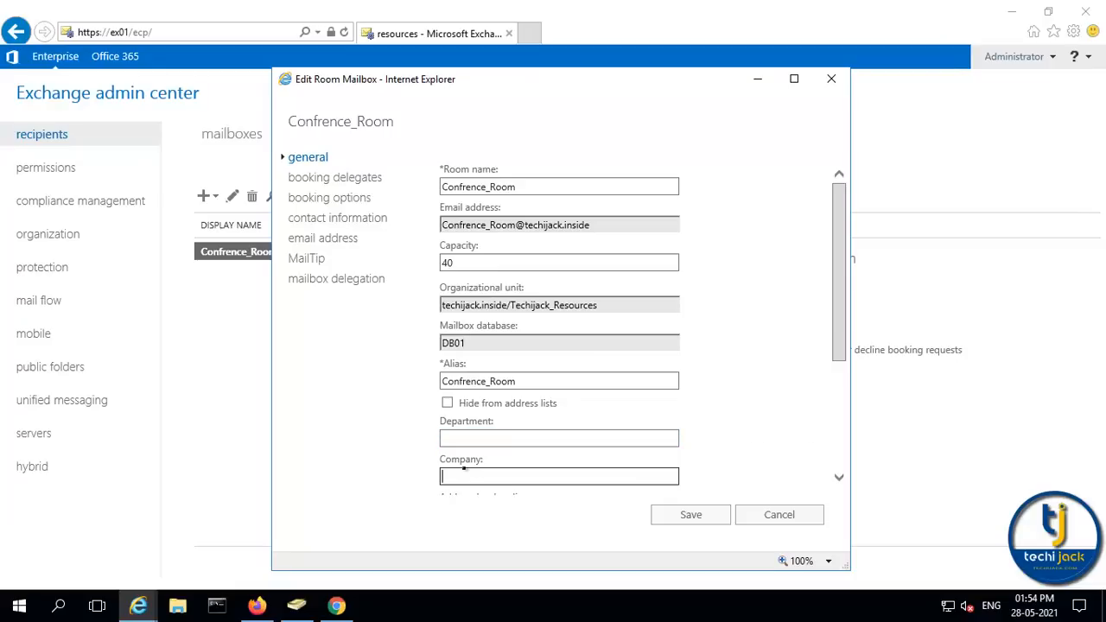
pyautogui.write('Techijack')
pyautogui.click(315, 176)
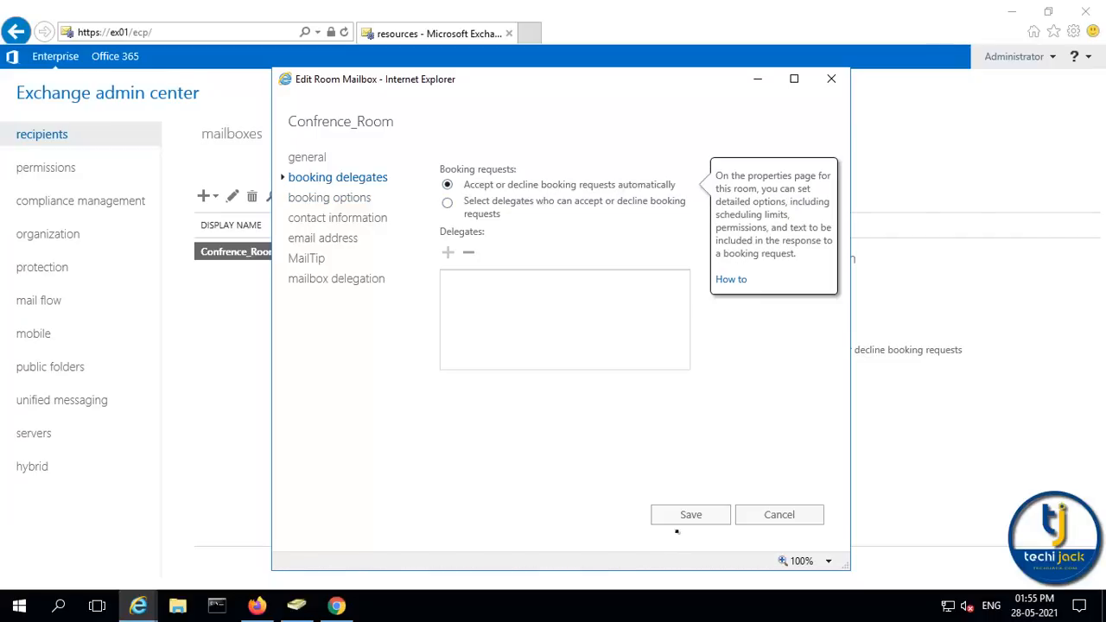
pyautogui.click(691, 514)
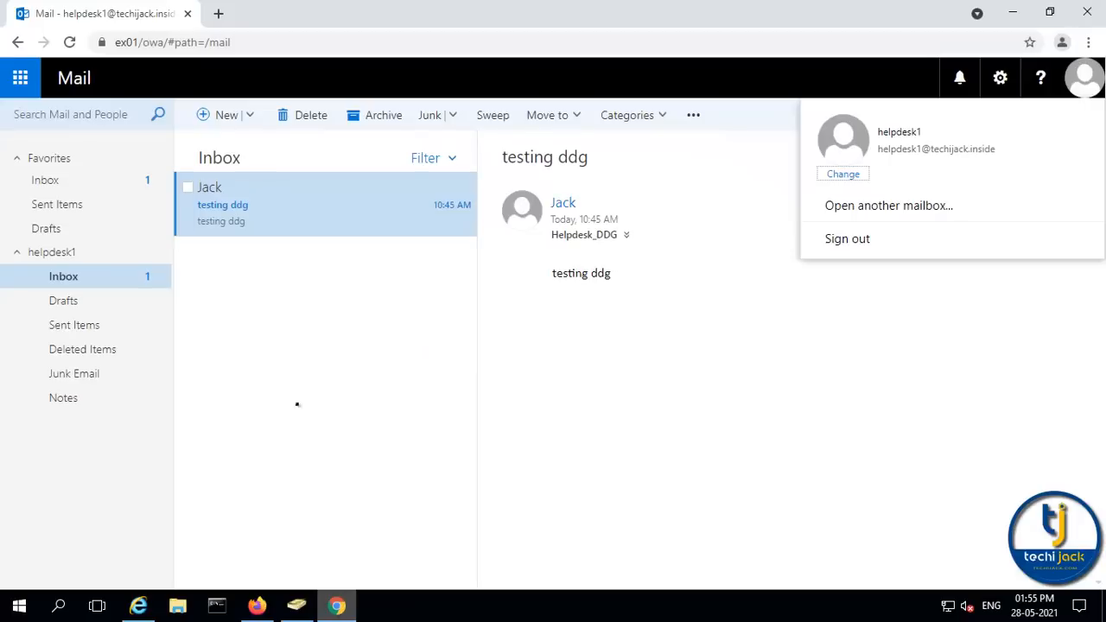
# Create a calendar event 'Meeting for product update' with Confrence_Room as its location
pyautogui.click(640, 221)
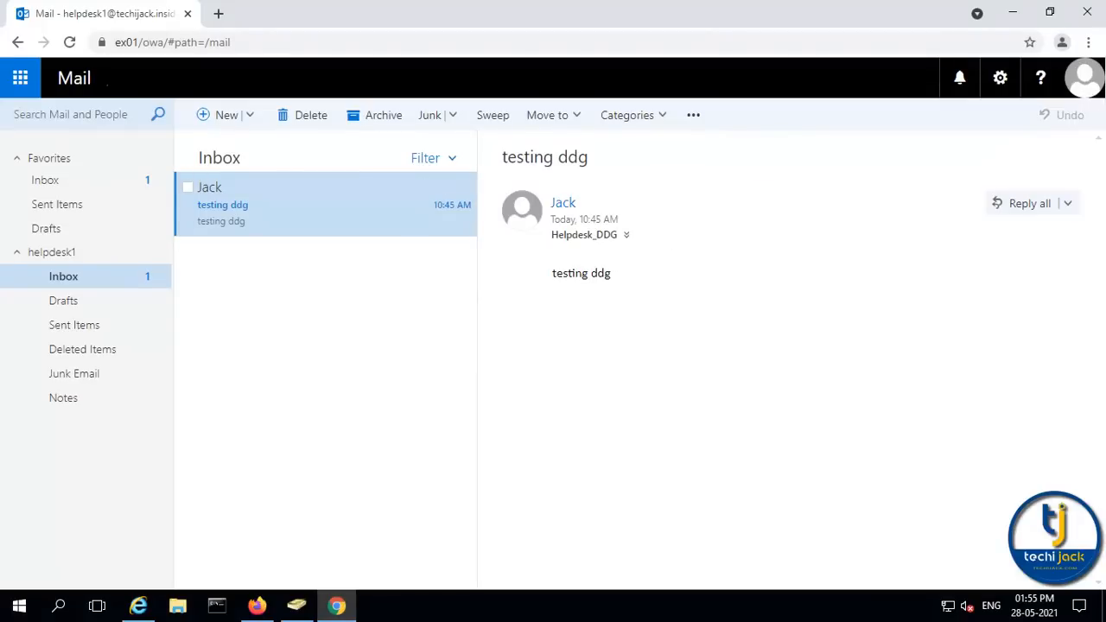
pyautogui.click(249, 116)
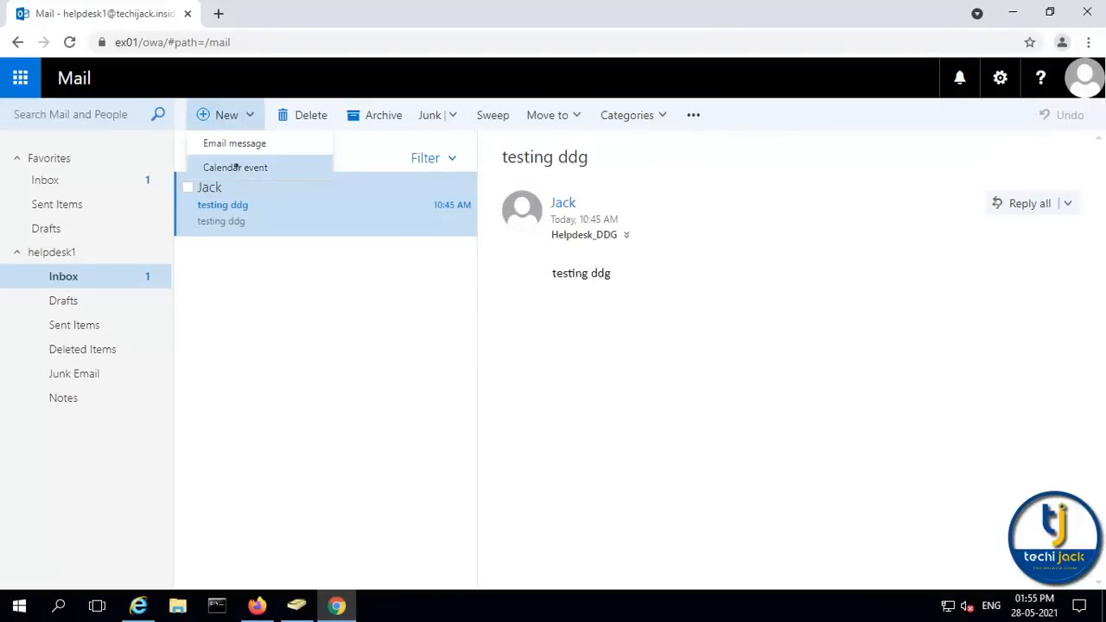
pyautogui.click(235, 168)
pyautogui.write('Meetin')
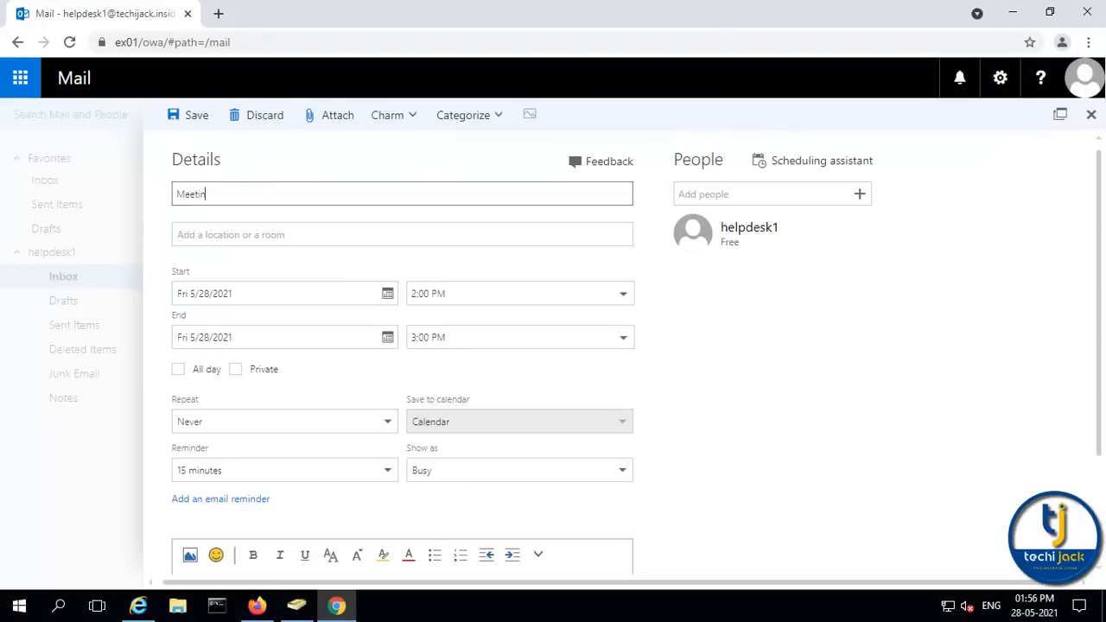
pyautogui.write('g for product update')
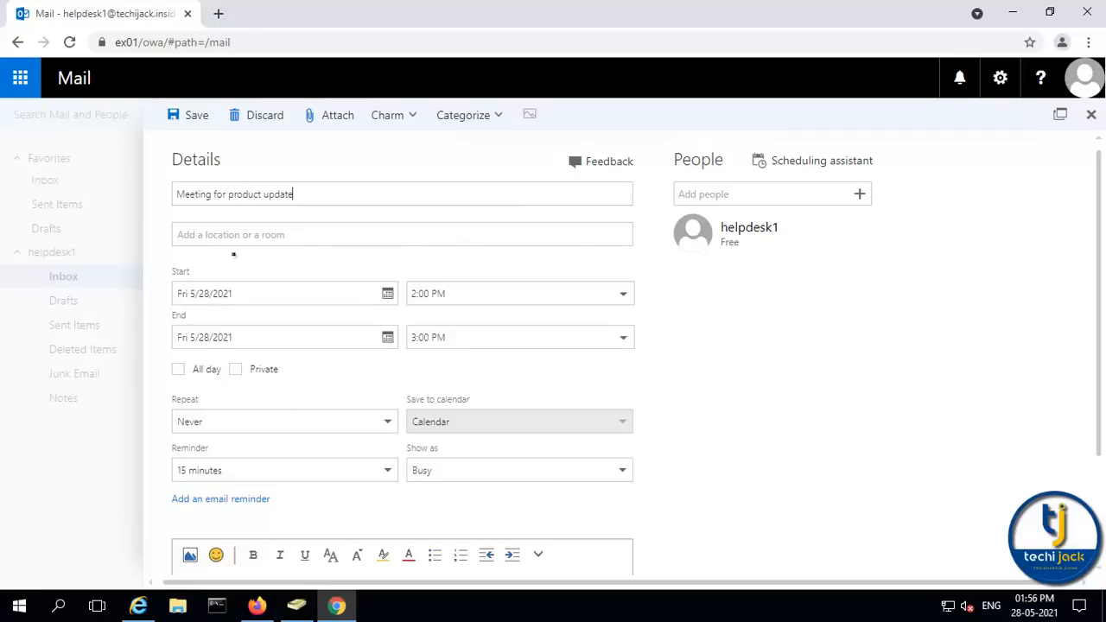
pyautogui.click(223, 234)
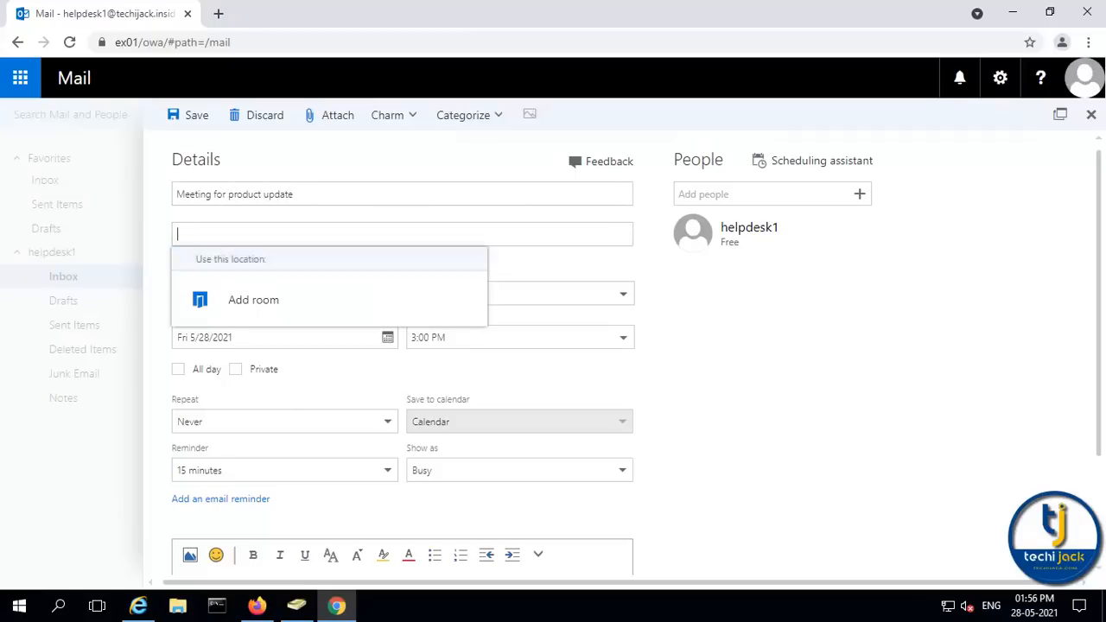
pyautogui.click(248, 301)
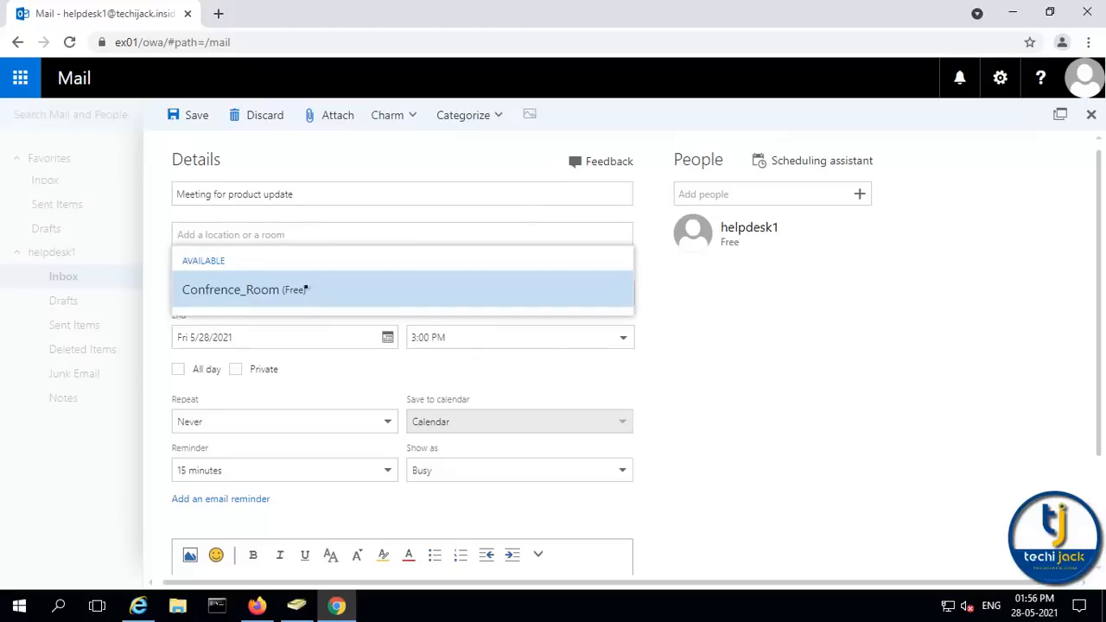
pyautogui.click(222, 292)
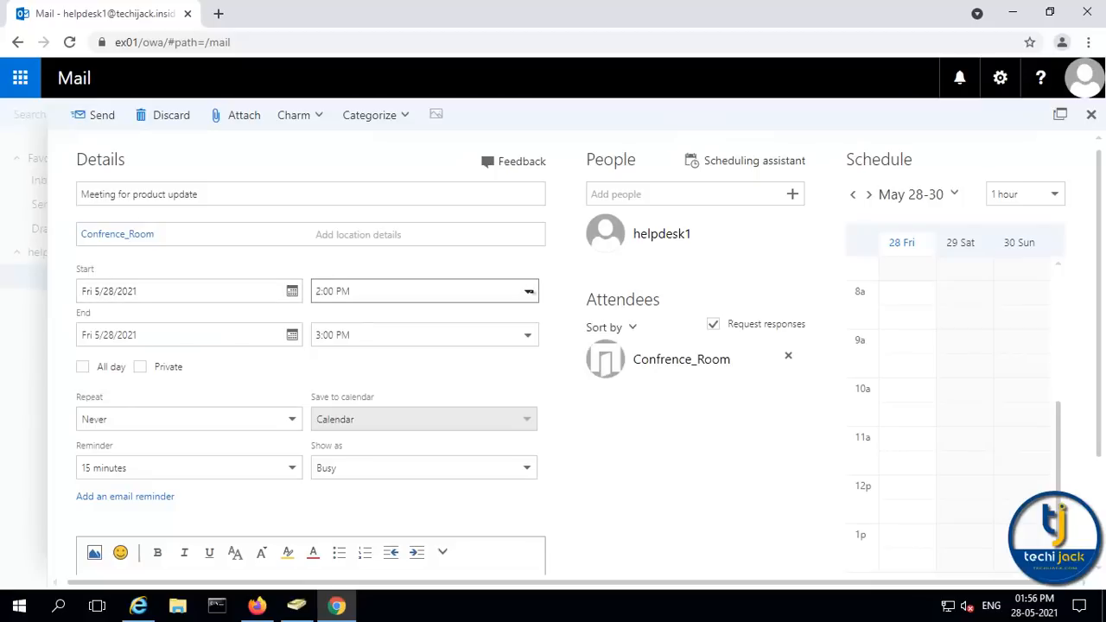
pyautogui.click(529, 292)
pyautogui.click(529, 292)
# Add two attendees by name and send the invitation
pyautogui.click(678, 195)
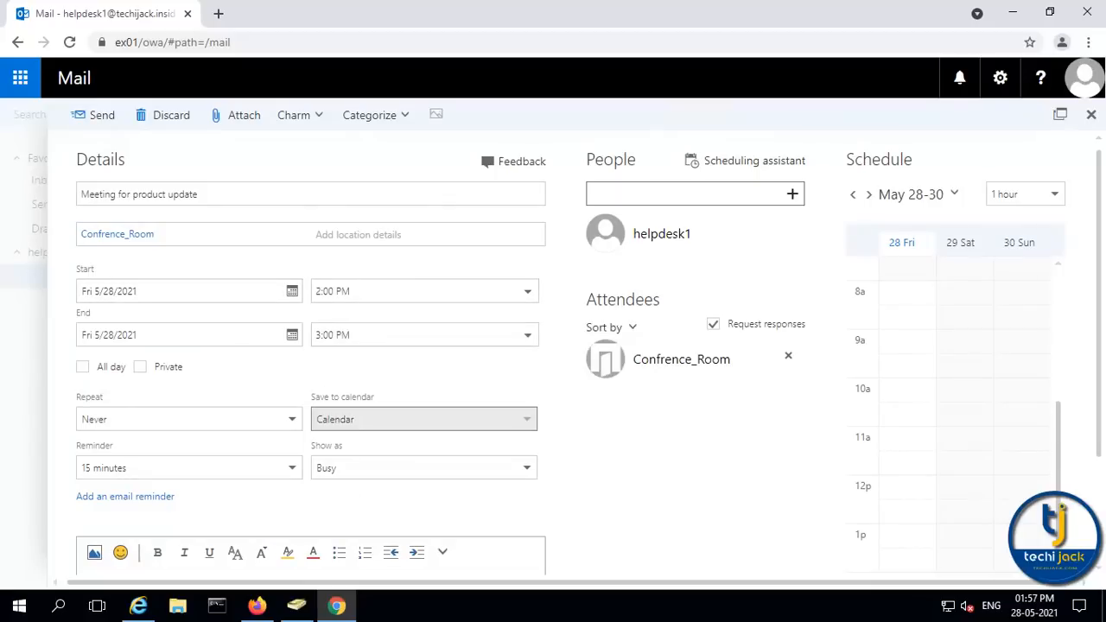
pyautogui.write('jam')
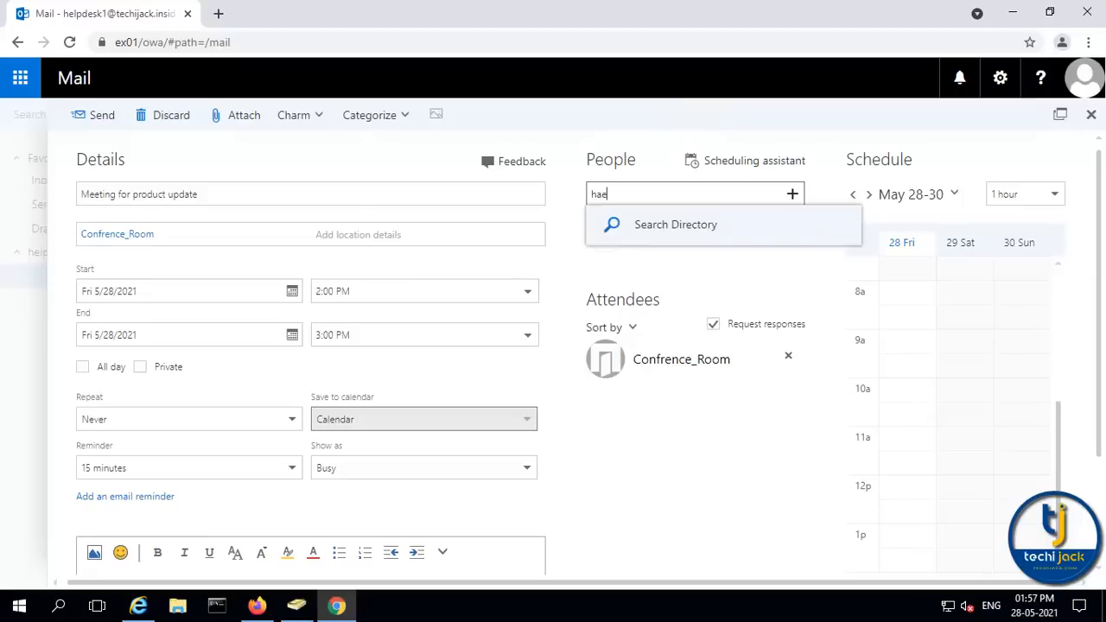
pyautogui.press('Return')
pyautogui.write('har')
pyautogui.press('Return')
pyautogui.scroll(-2, 602, 385)
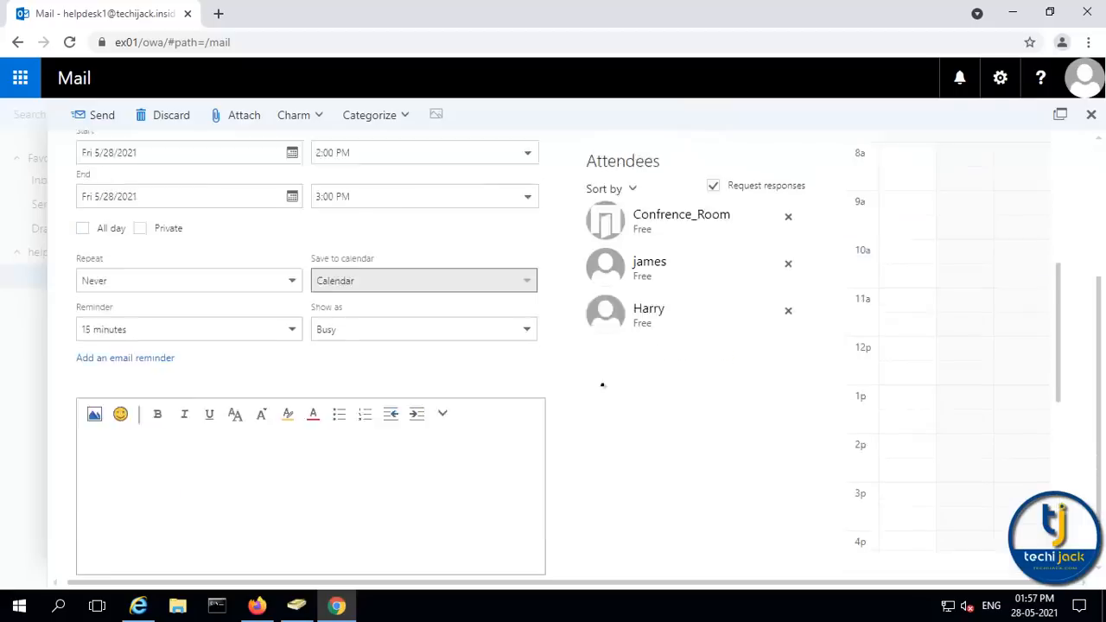
pyautogui.scroll(2, 602, 386)
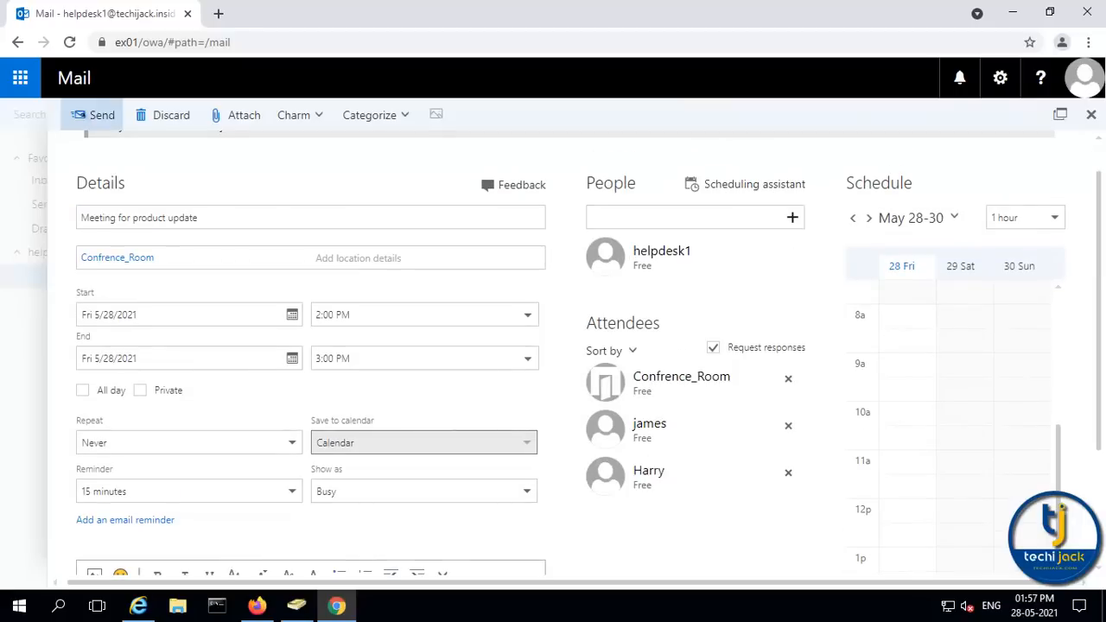
pyautogui.click(97, 115)
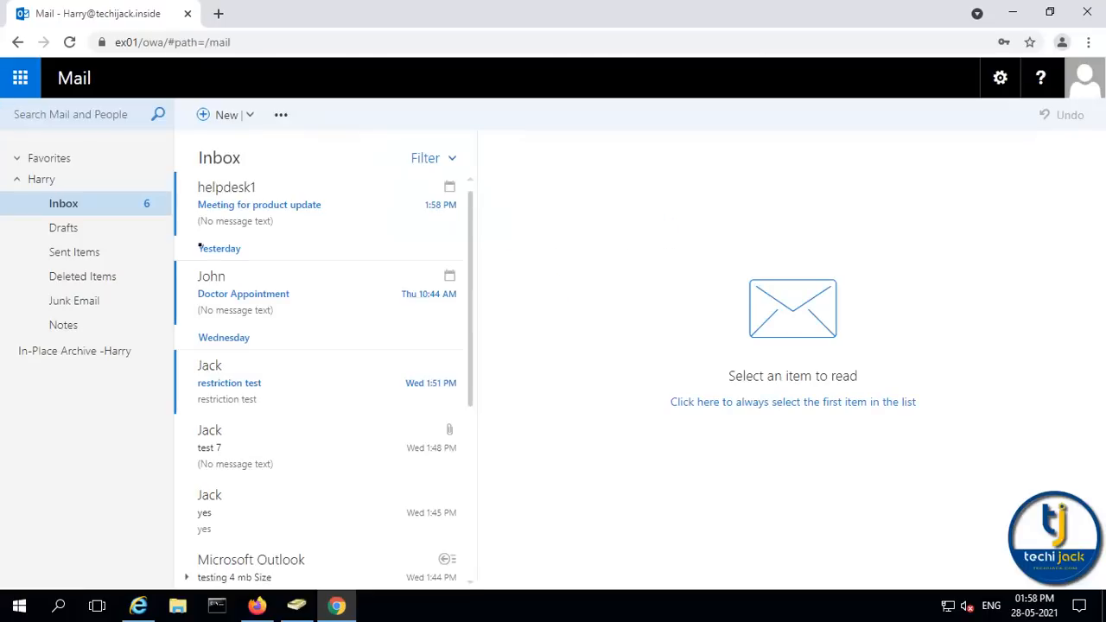
# Accept the Meeting for product update invitation, sending the response now
pyautogui.click(282, 209)
pyautogui.click(282, 209)
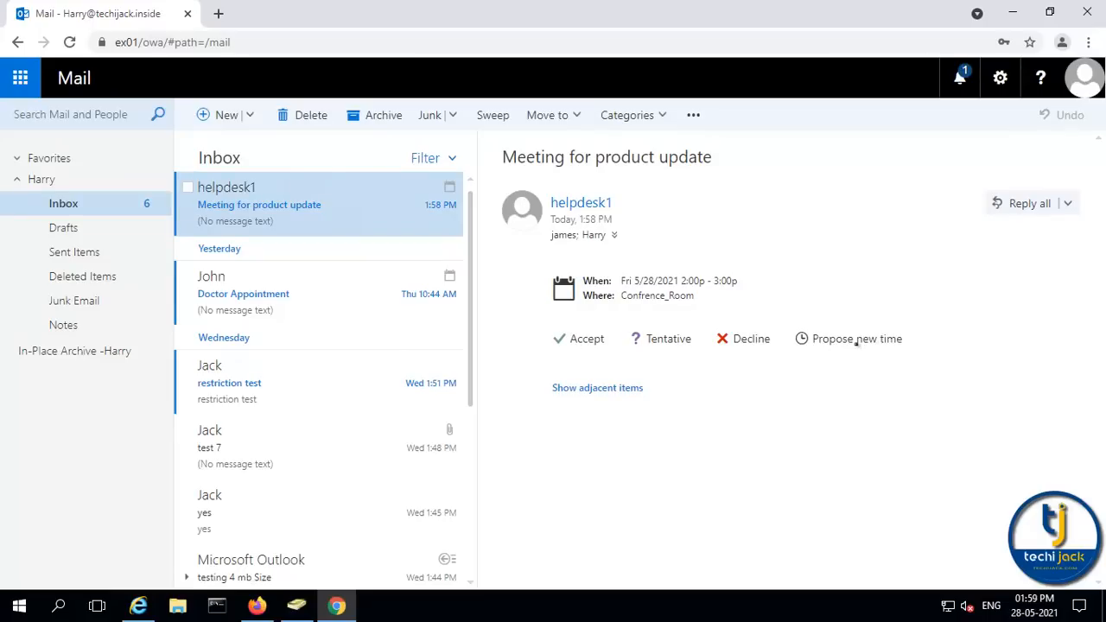
pyautogui.click(574, 338)
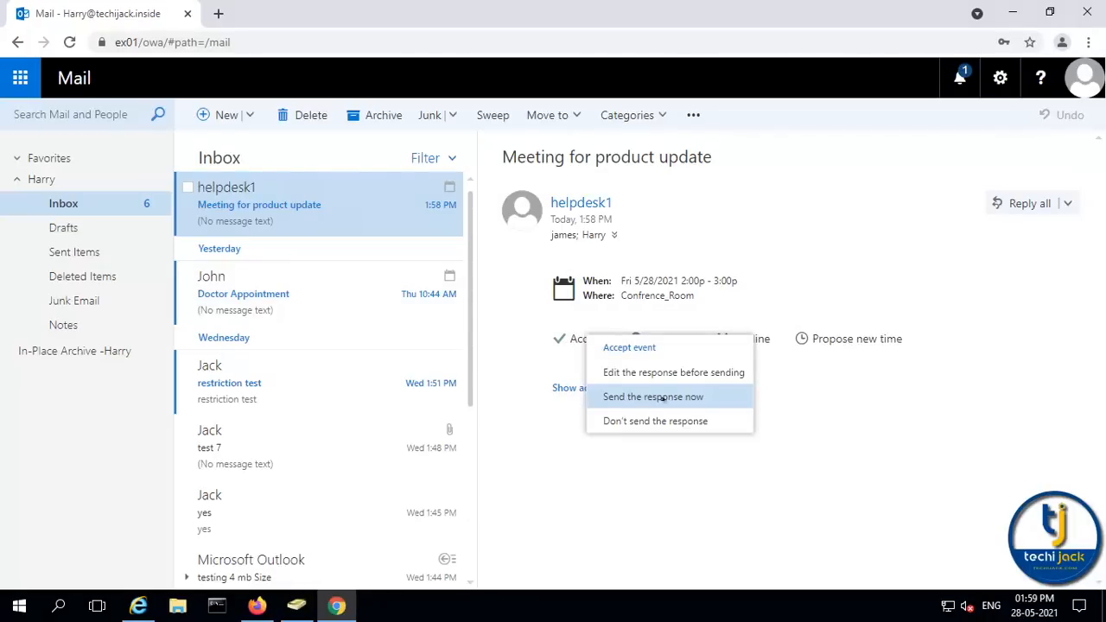
pyautogui.click(662, 397)
# Check the acceptance in the organizer's mailbox, then open Confrence_Room's settings in EAC
pyautogui.click(1082, 79)
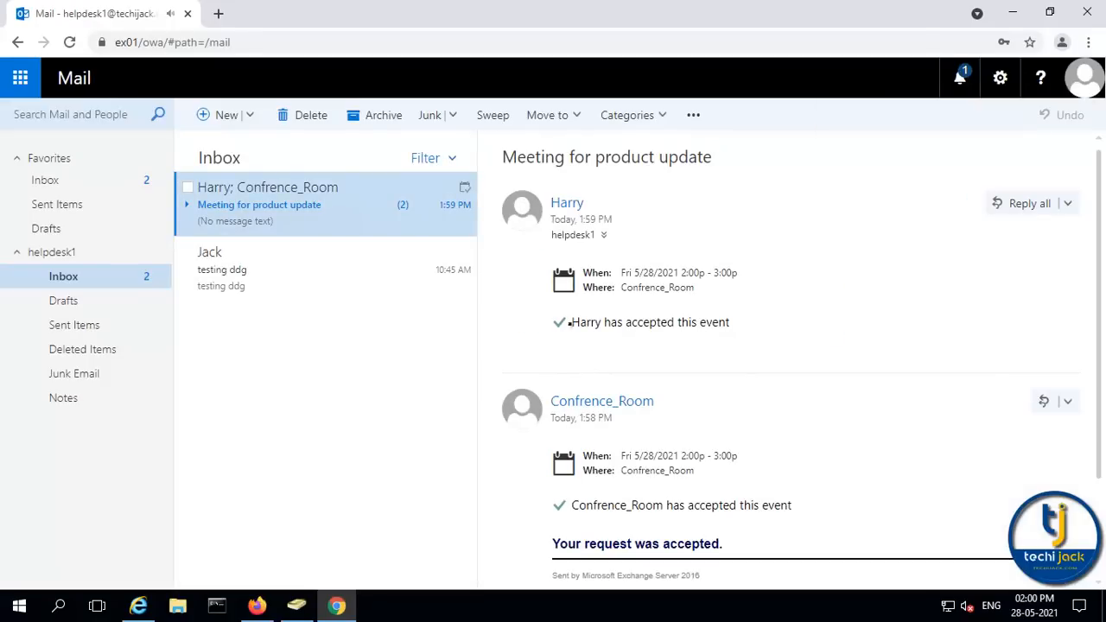
pyautogui.moveTo(568, 324); pyautogui.dragTo(742, 328)
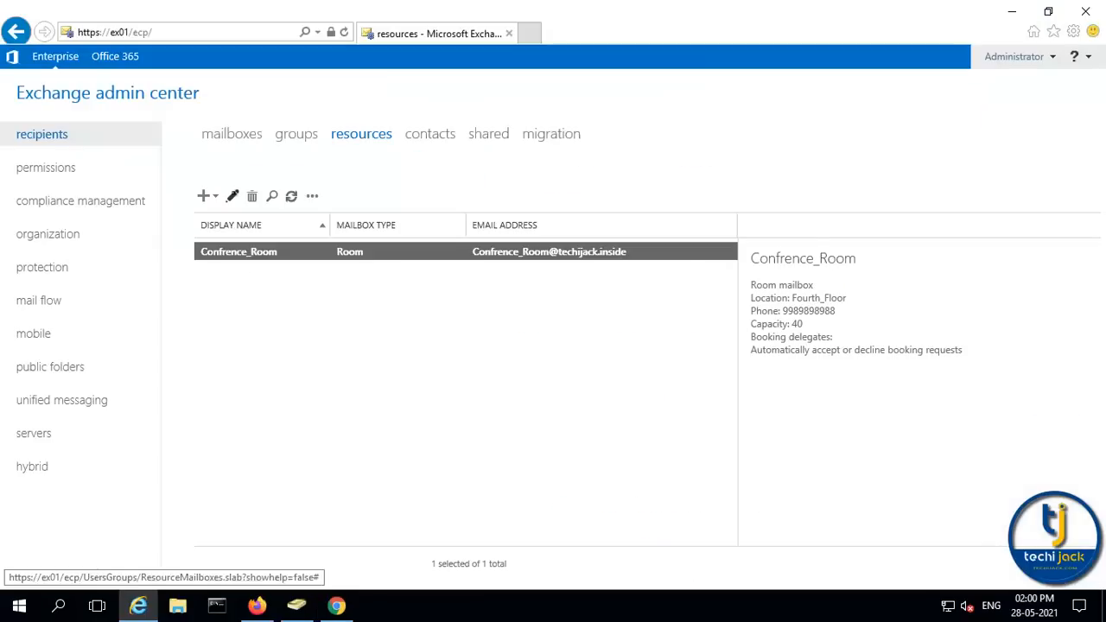
pyautogui.doubleClick(229, 252)
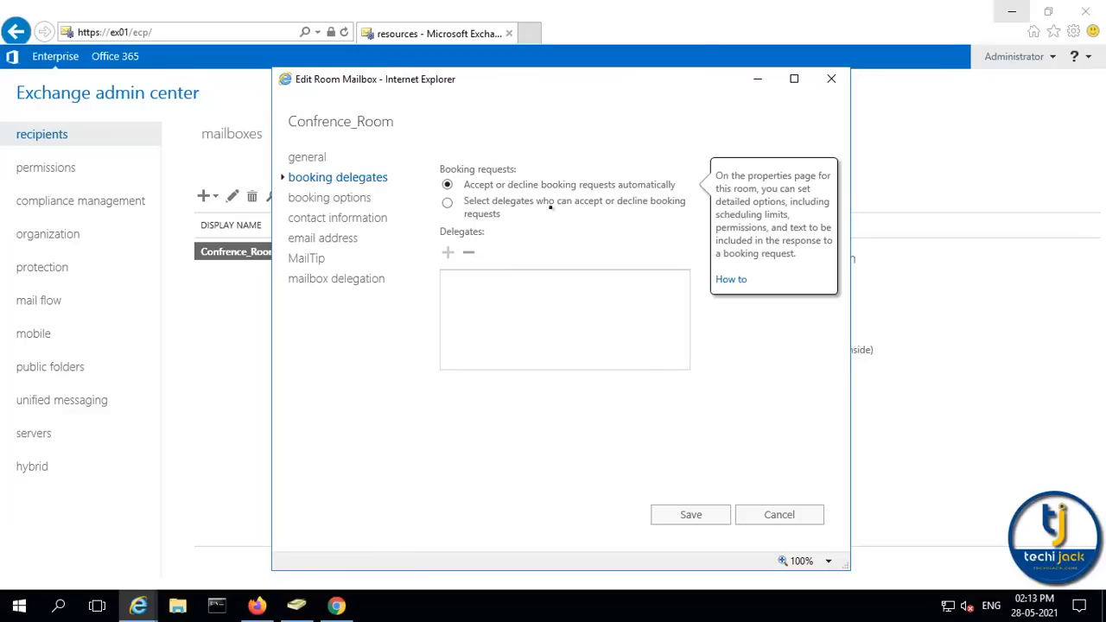
# Make one chosen delegate accept or decline Confrence_Room bookings, and save
pyautogui.click(446, 203)
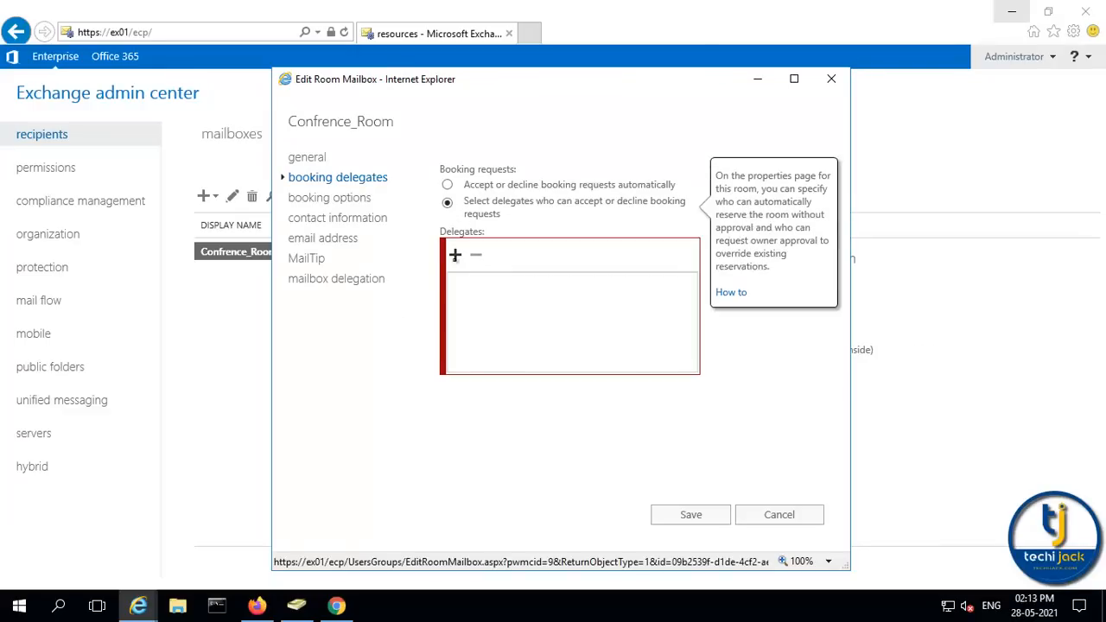
pyautogui.click(455, 255)
pyautogui.click(432, 400)
pyautogui.click(440, 490)
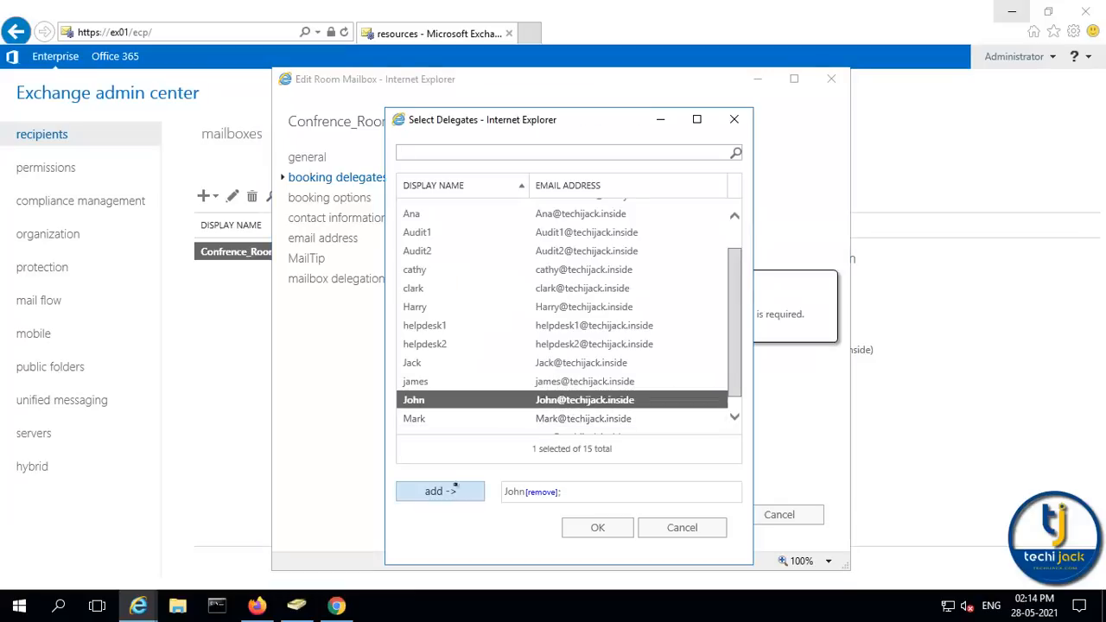
pyautogui.click(592, 531)
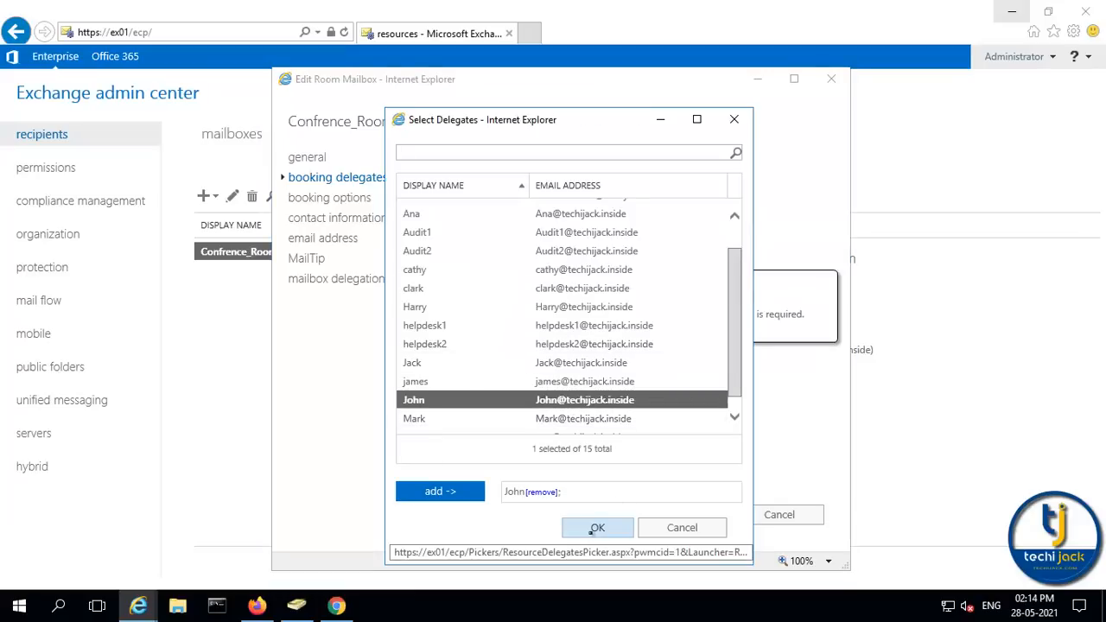
pyautogui.click(691, 515)
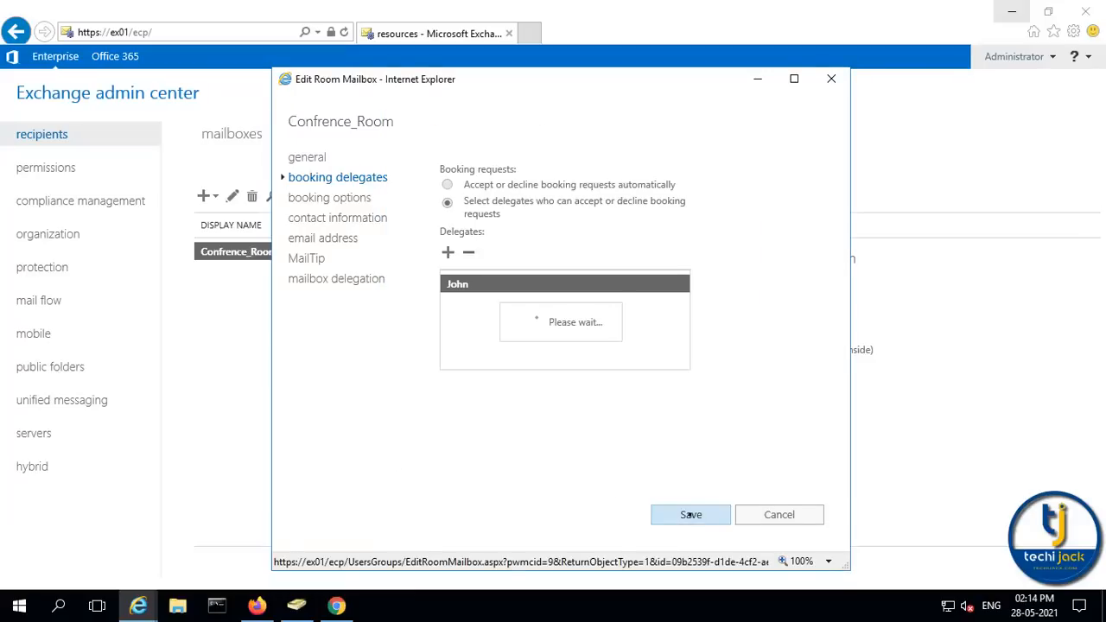
pyautogui.hotkey('ctrl', 't')
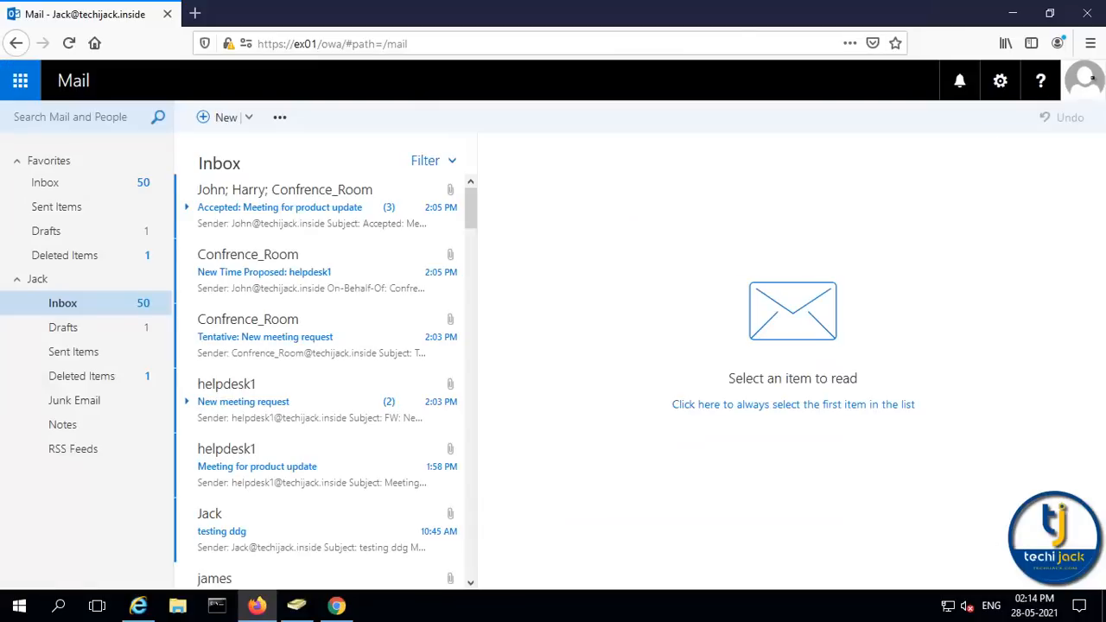
# Start a calendar event titled 'New meeting request' beginning at 6:00 PM
pyautogui.click(1083, 82)
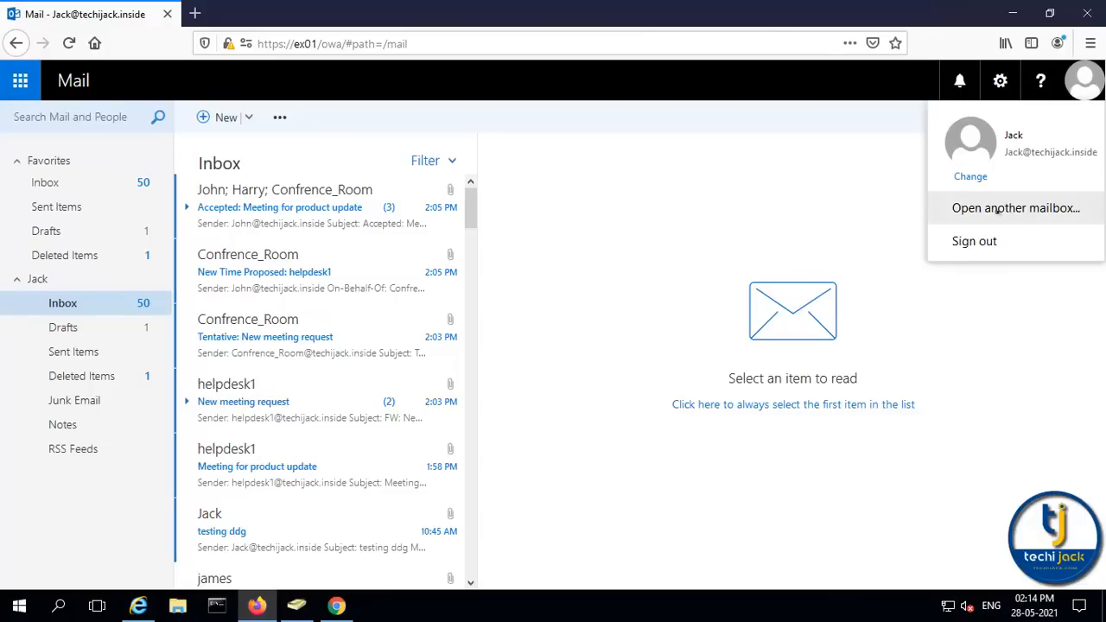
pyautogui.click(247, 116)
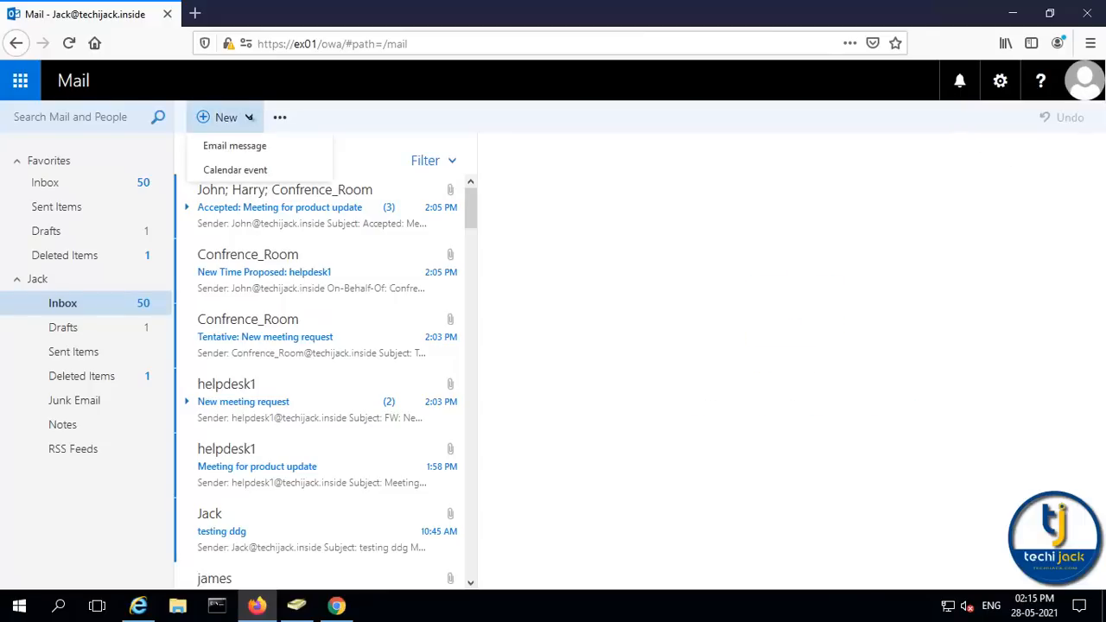
pyautogui.click(246, 170)
pyautogui.write('New')
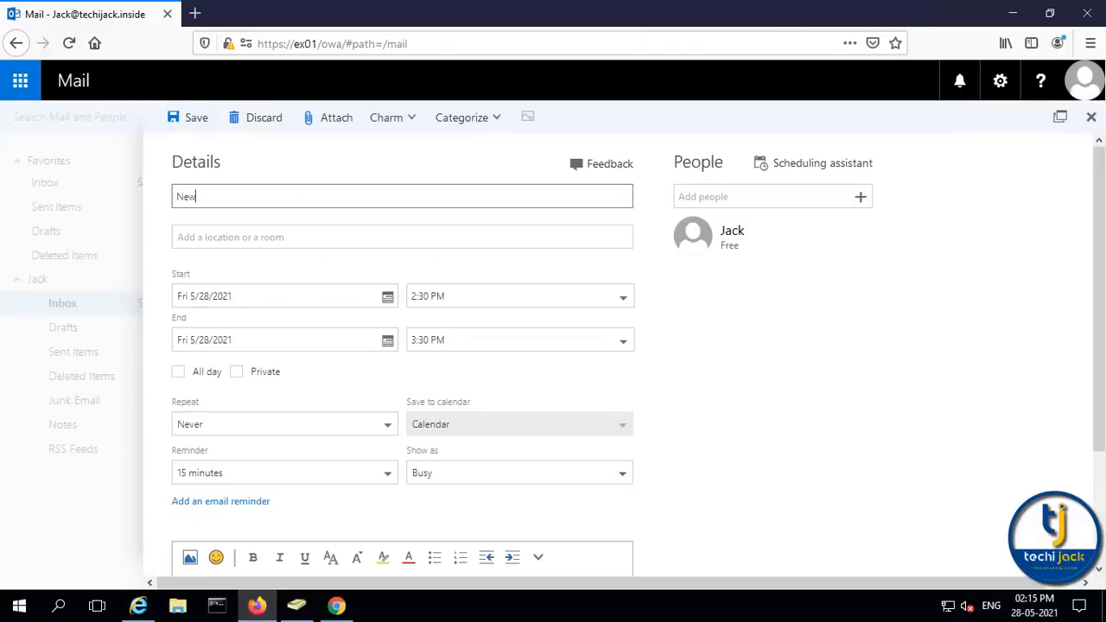
pyautogui.write(' meeting request')
pyautogui.press('Tab')
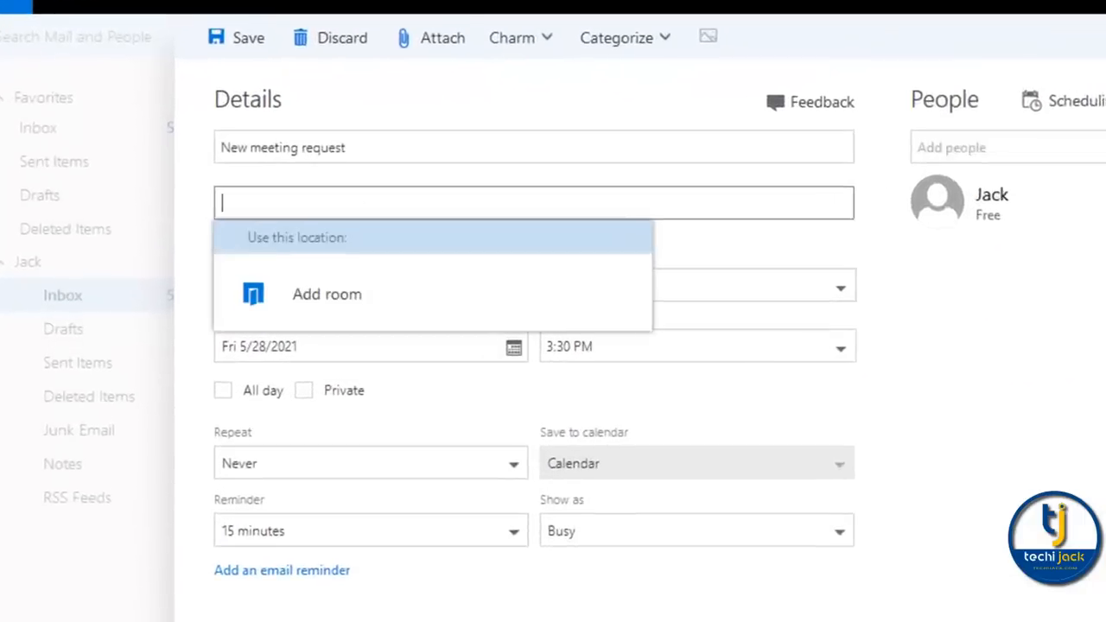
pyautogui.click(302, 293)
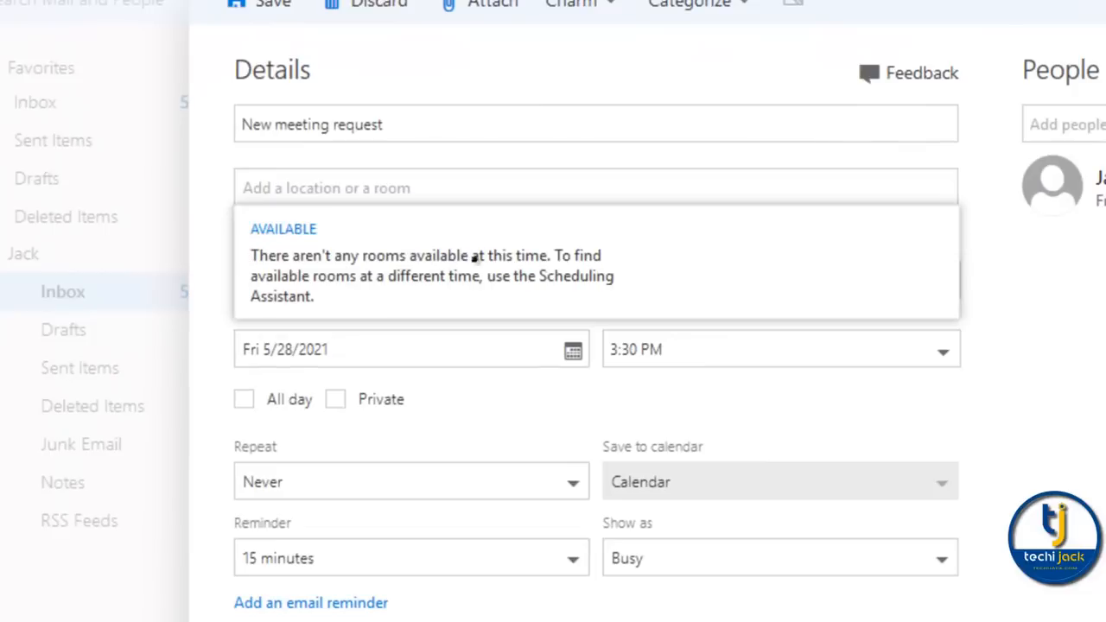
pyautogui.click(602, 321)
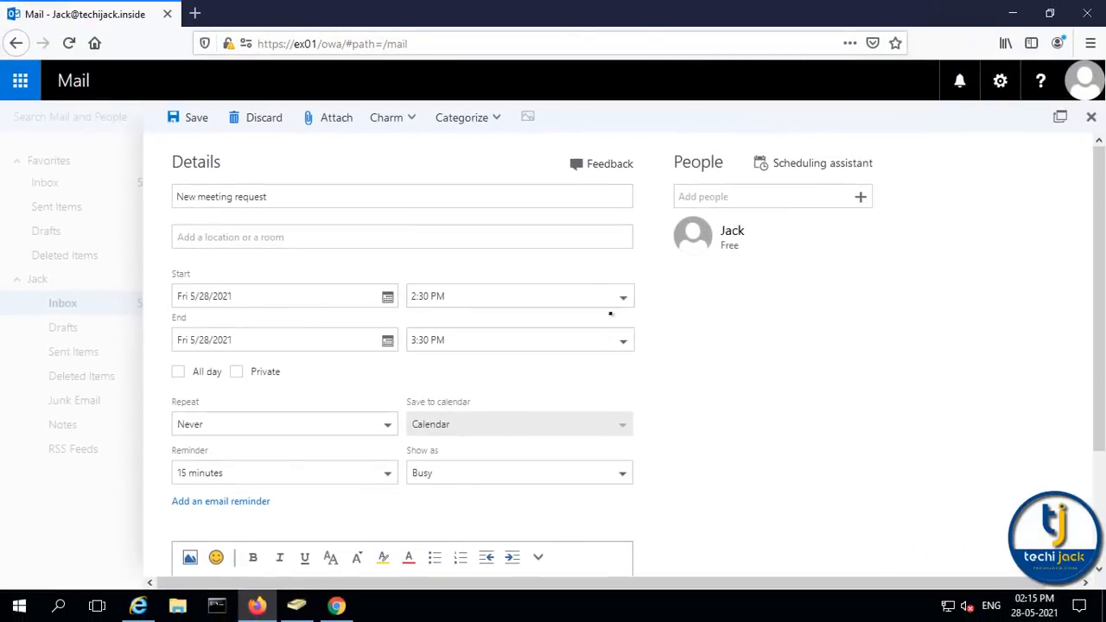
pyautogui.click(609, 297)
pyautogui.click(441, 395)
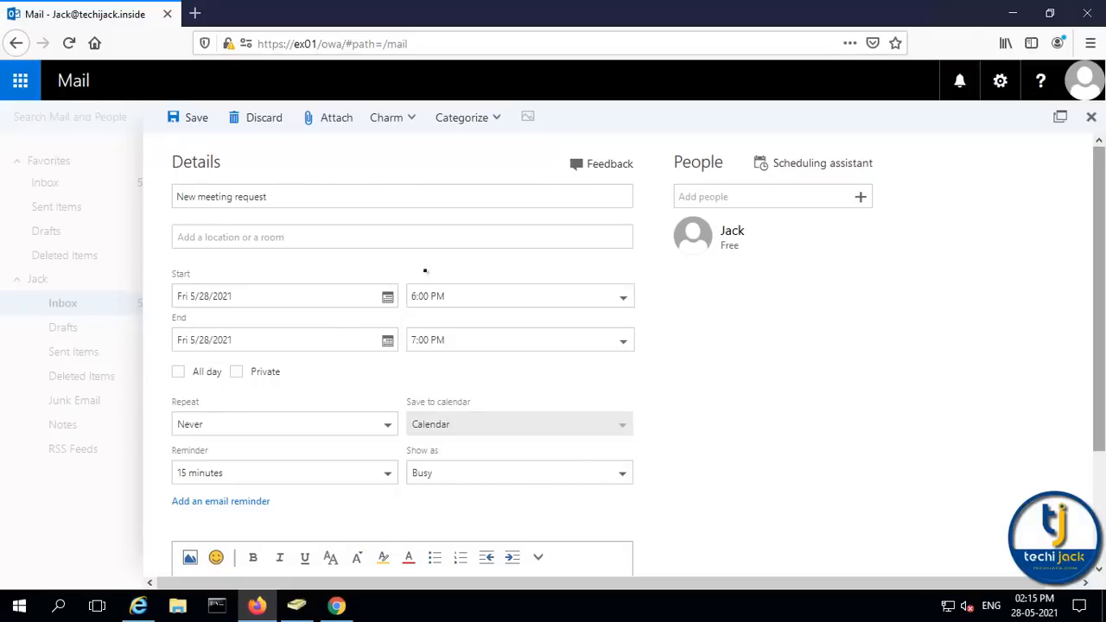
# Book Confrence_Room as the location and add one attendee
pyautogui.click(209, 243)
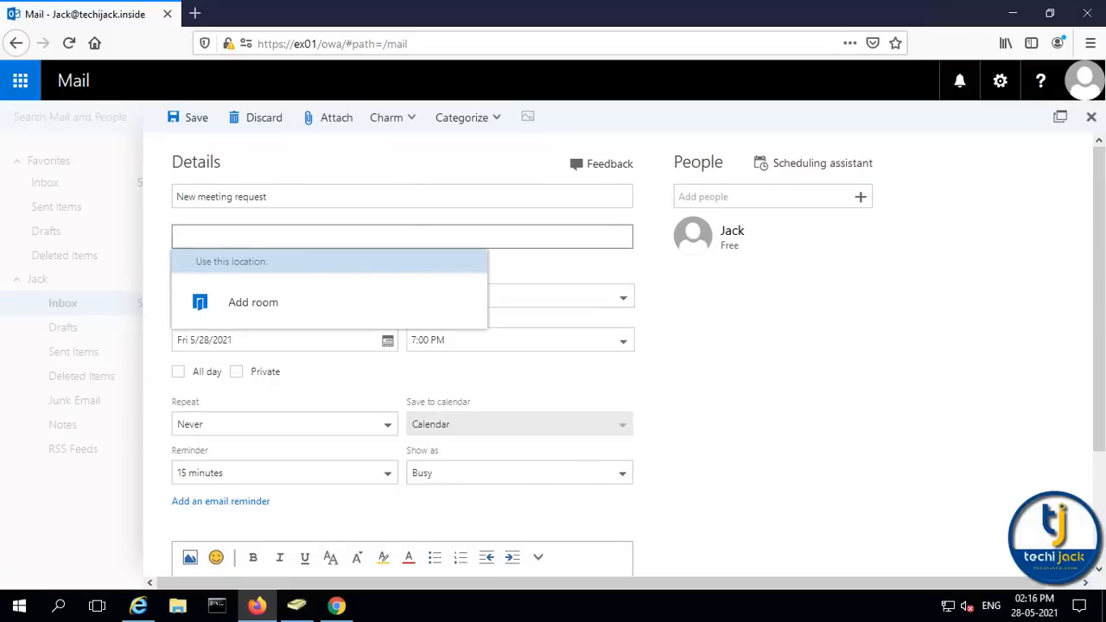
pyautogui.click(222, 302)
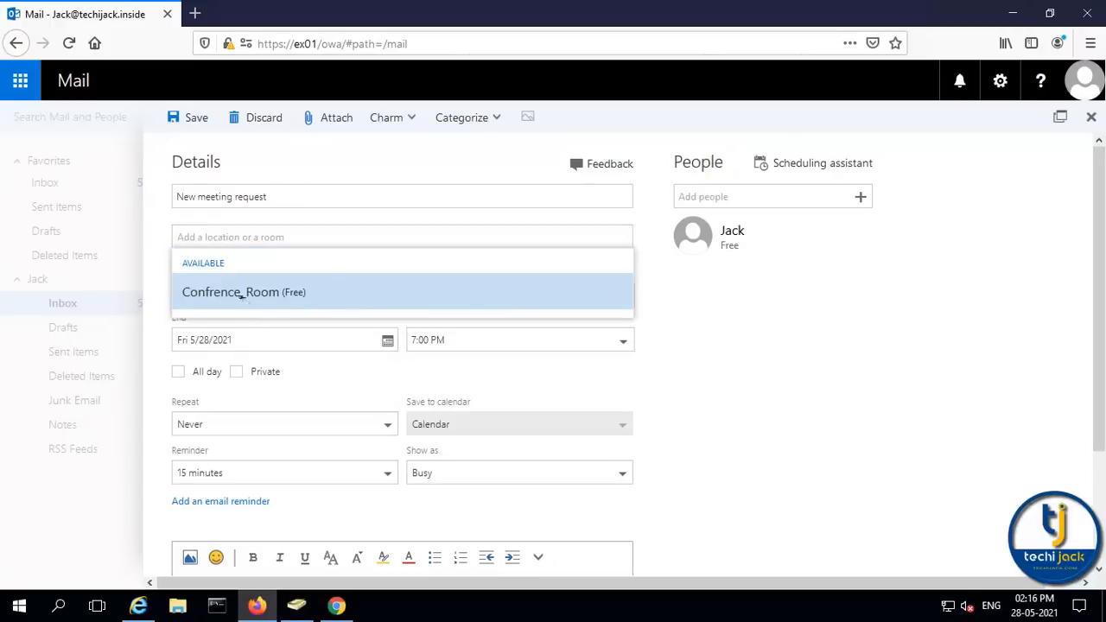
pyautogui.click(245, 298)
pyautogui.click(680, 198)
pyautogui.write('ca')
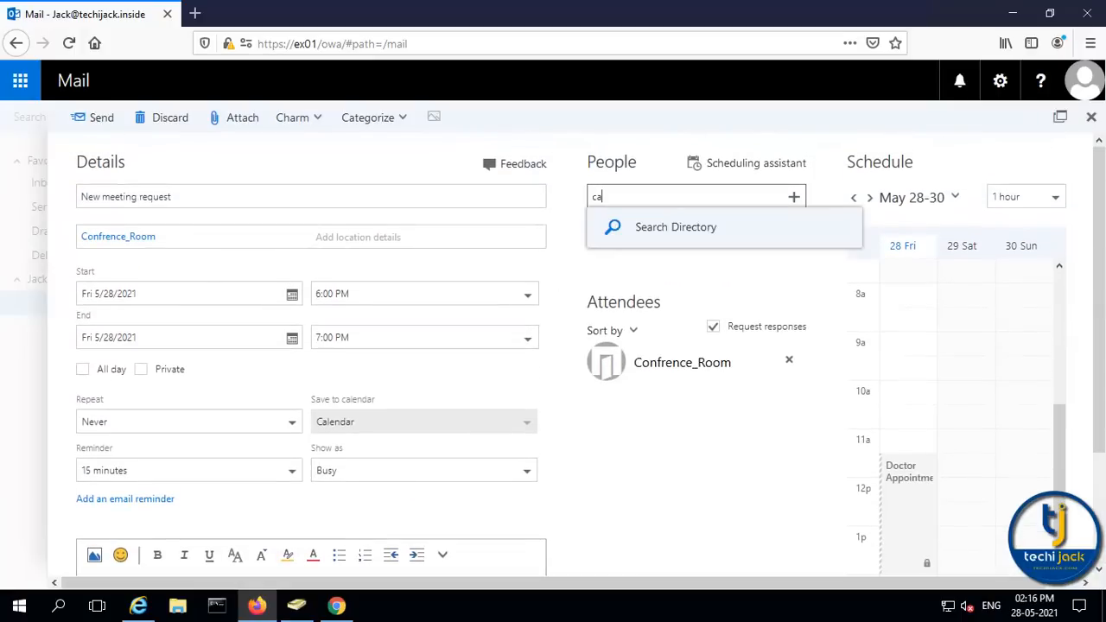
pyautogui.press('Return')
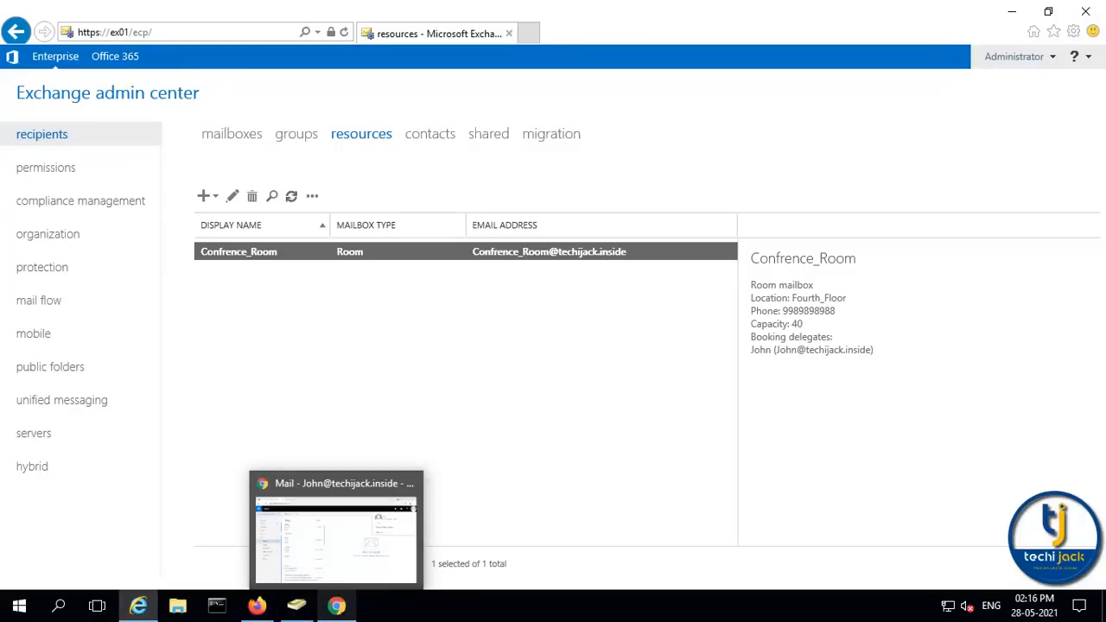
# In the delegate's mailbox, accept the forwarded New meeting request, sending the response now
pyautogui.click(336, 606)
pyautogui.click(1081, 87)
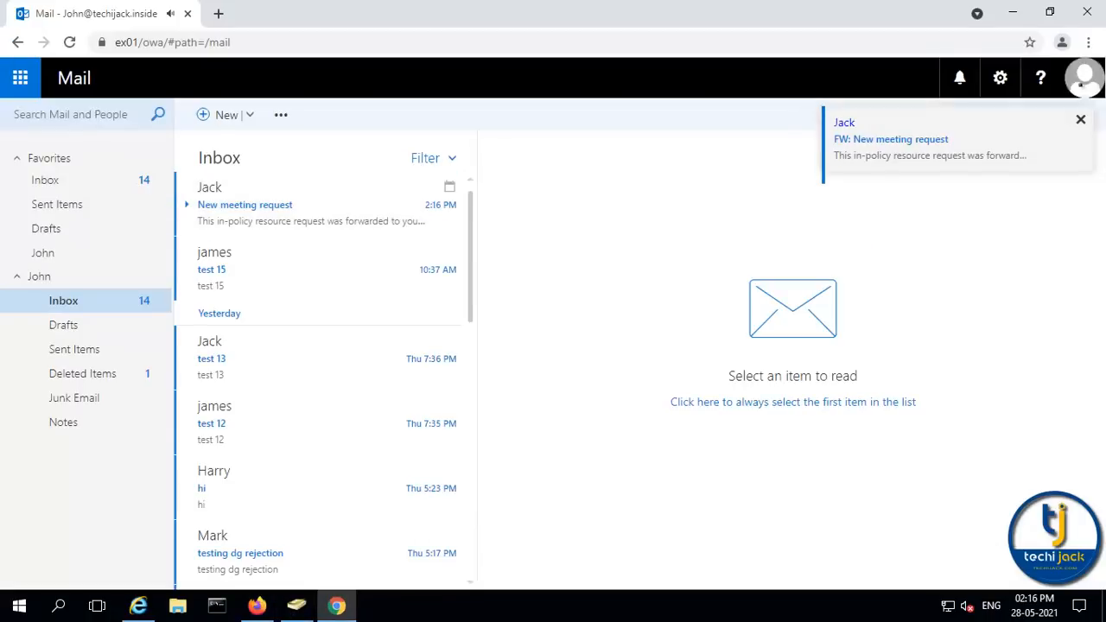
pyautogui.click(1084, 83)
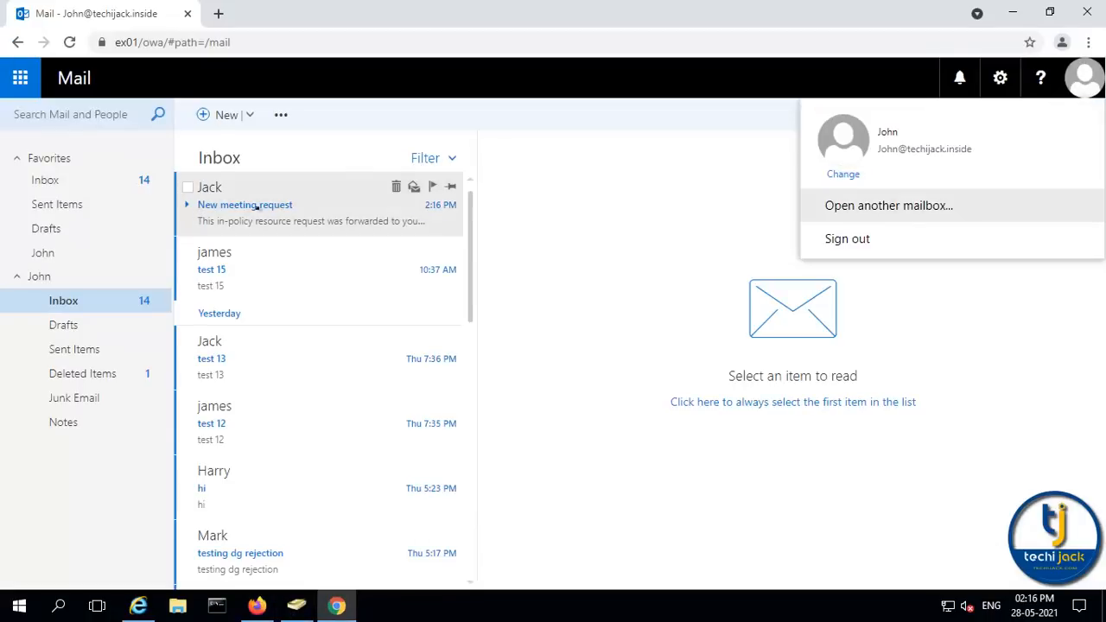
pyautogui.click(210, 191)
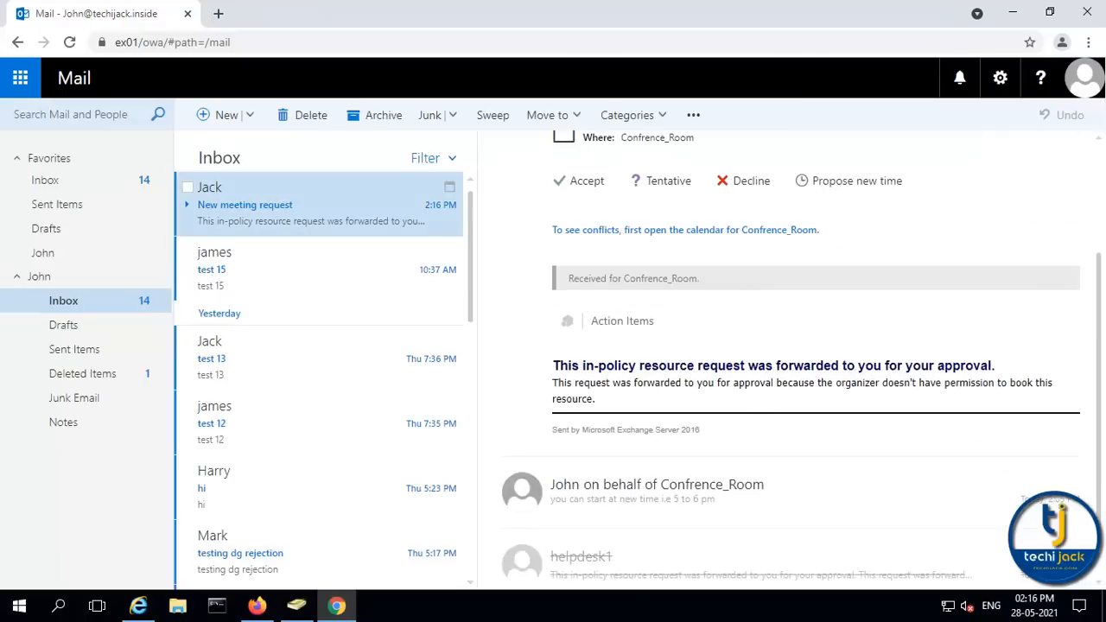
pyautogui.moveTo(772, 365); pyautogui.dragTo(993, 364)
pyautogui.scroll(3, 993, 364)
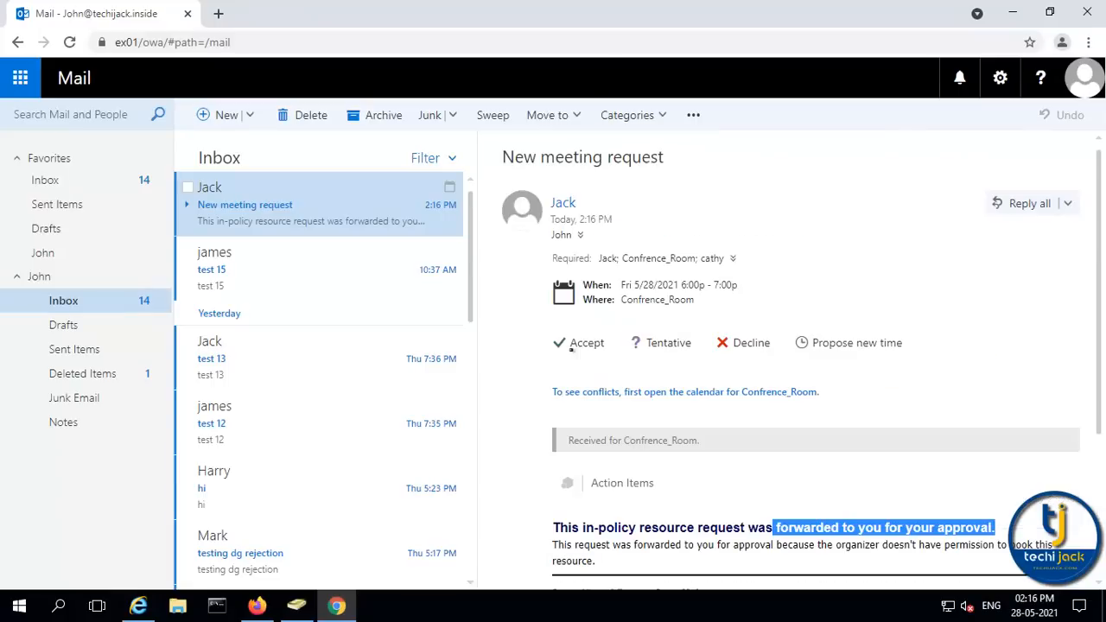
pyautogui.click(577, 343)
pyautogui.click(621, 410)
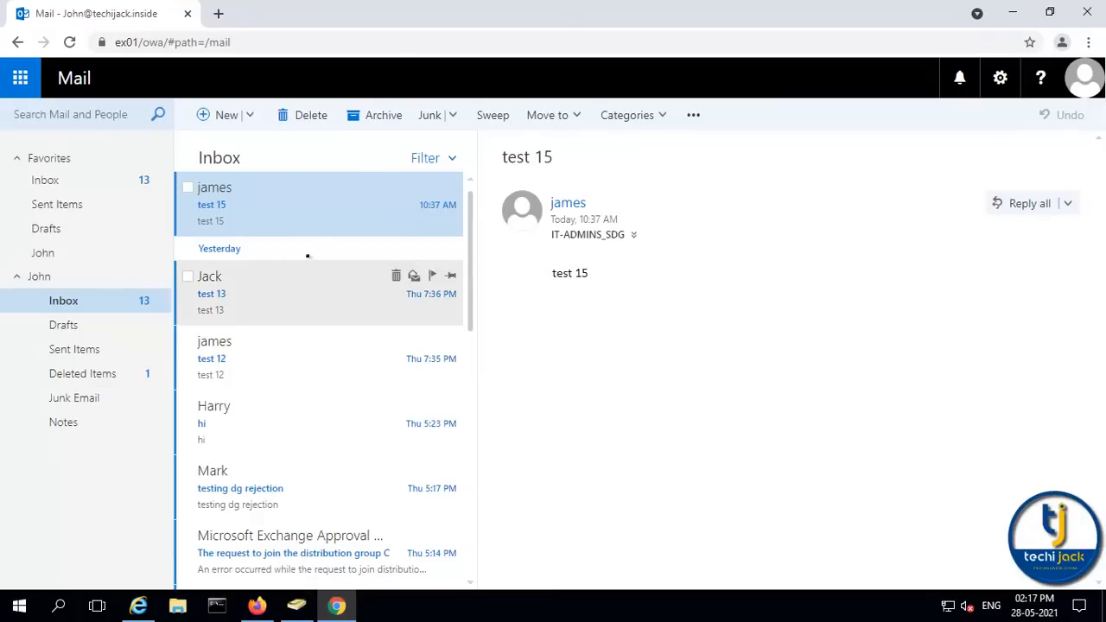
# Accept the New meeting request in the attendee's mailbox, sending the response now
pyautogui.click(1013, 13)
pyautogui.click(1079, 79)
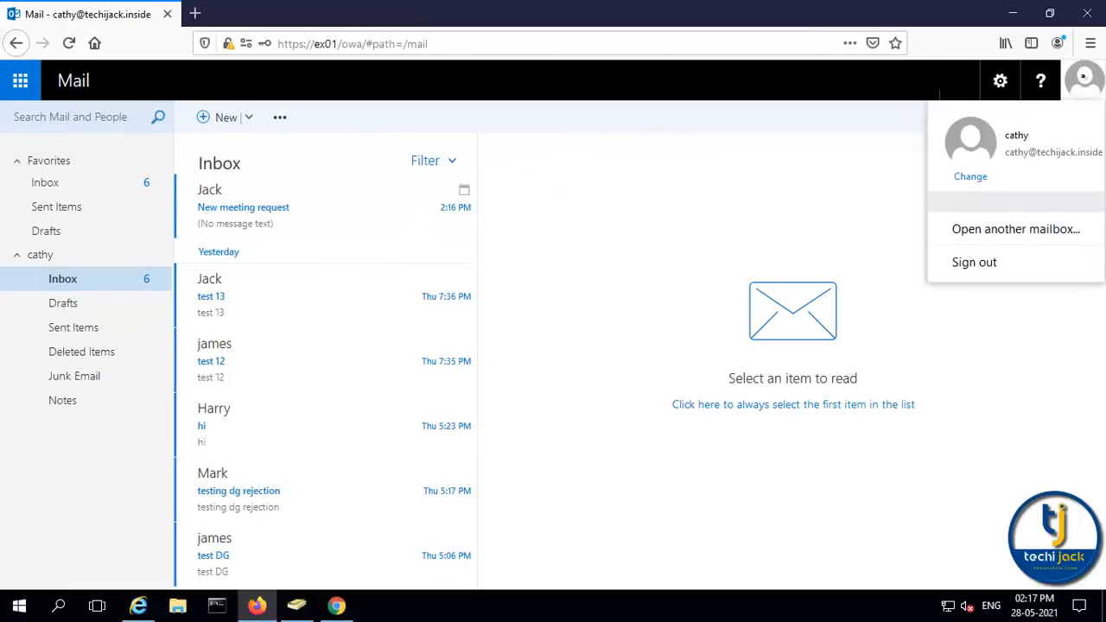
pyautogui.click(243, 227)
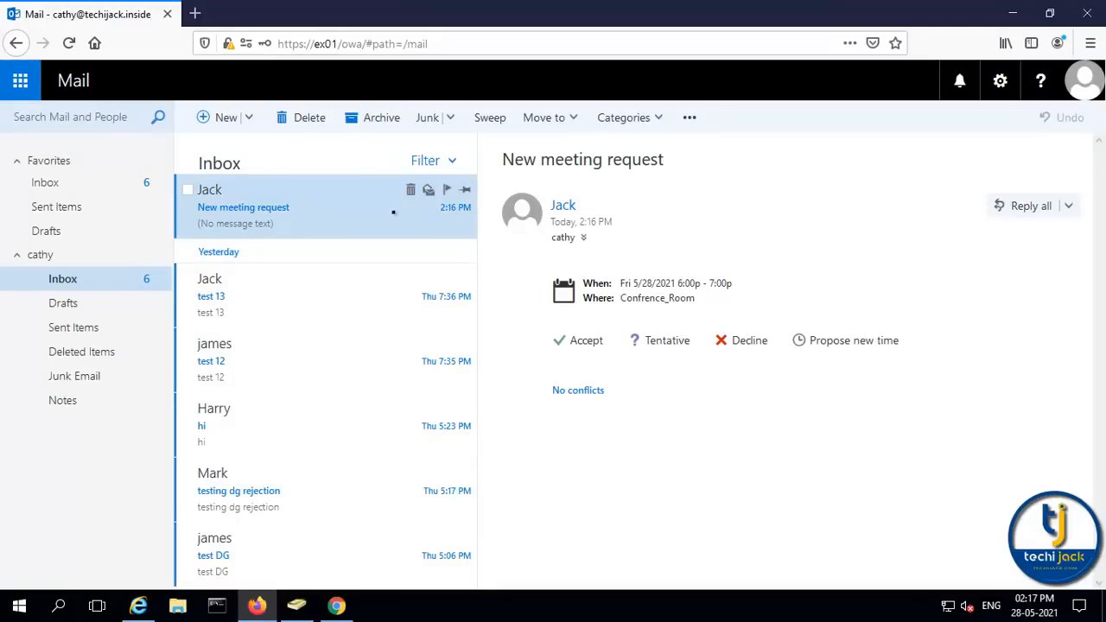
pyautogui.click(579, 342)
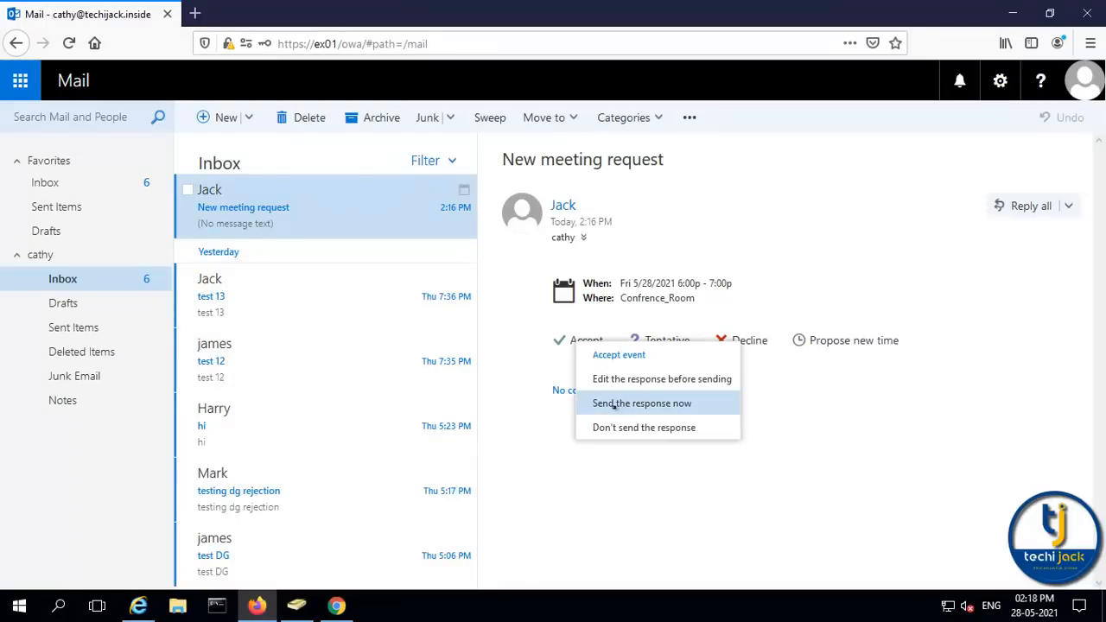
pyautogui.click(672, 405)
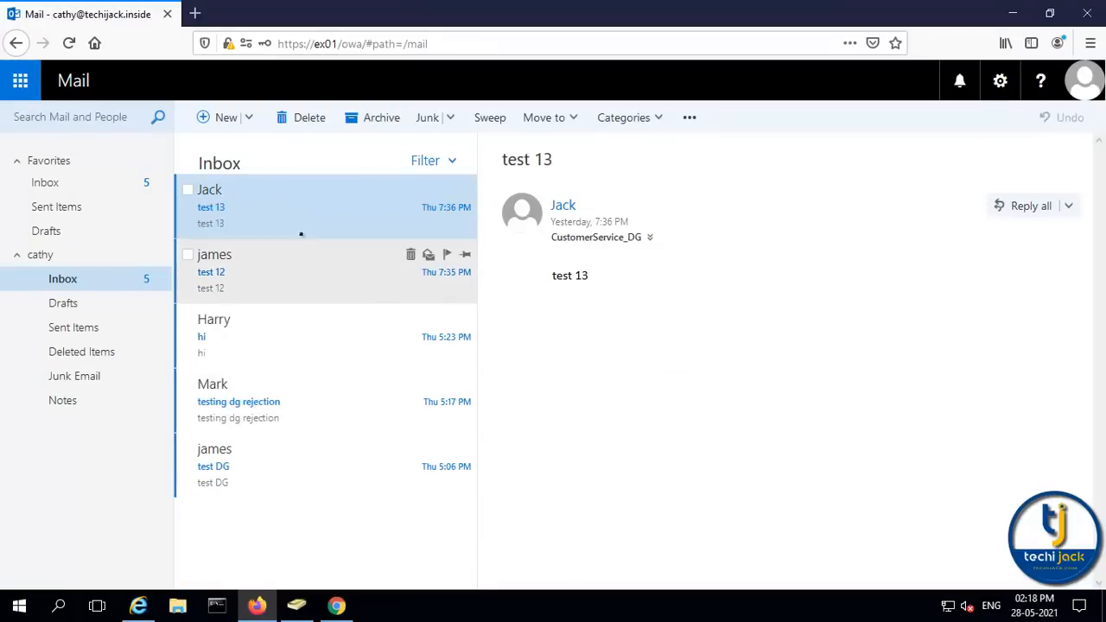
pyautogui.hotkey('alt', 'Tab')
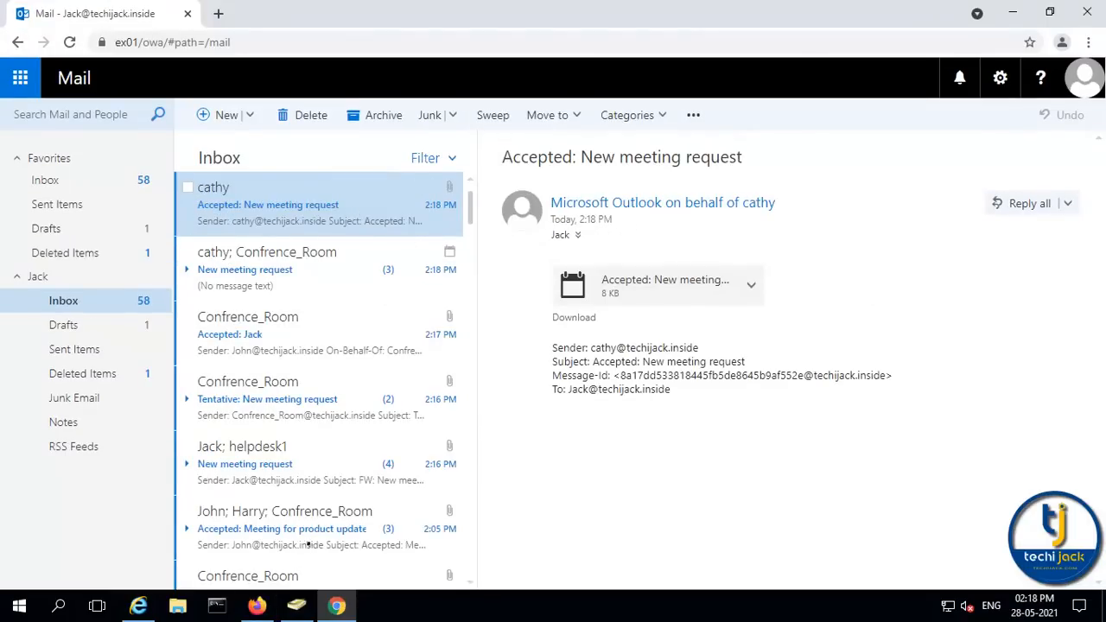
# Open Confrence_Room's booking options in Exchange admin center
pyautogui.click(136, 603)
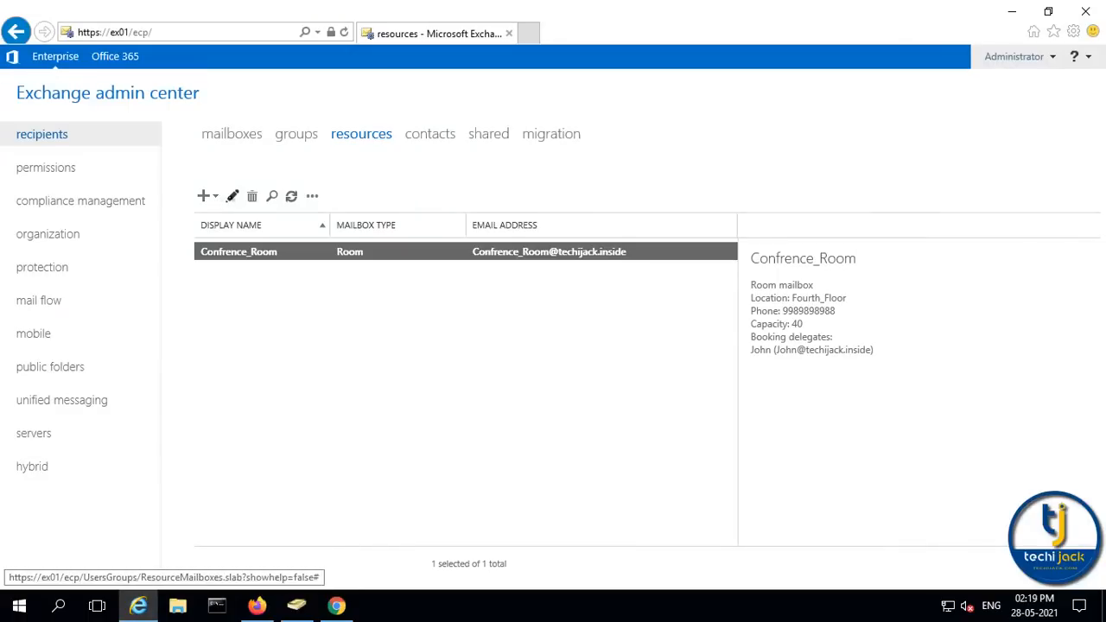
pyautogui.click(232, 196)
pyautogui.click(333, 177)
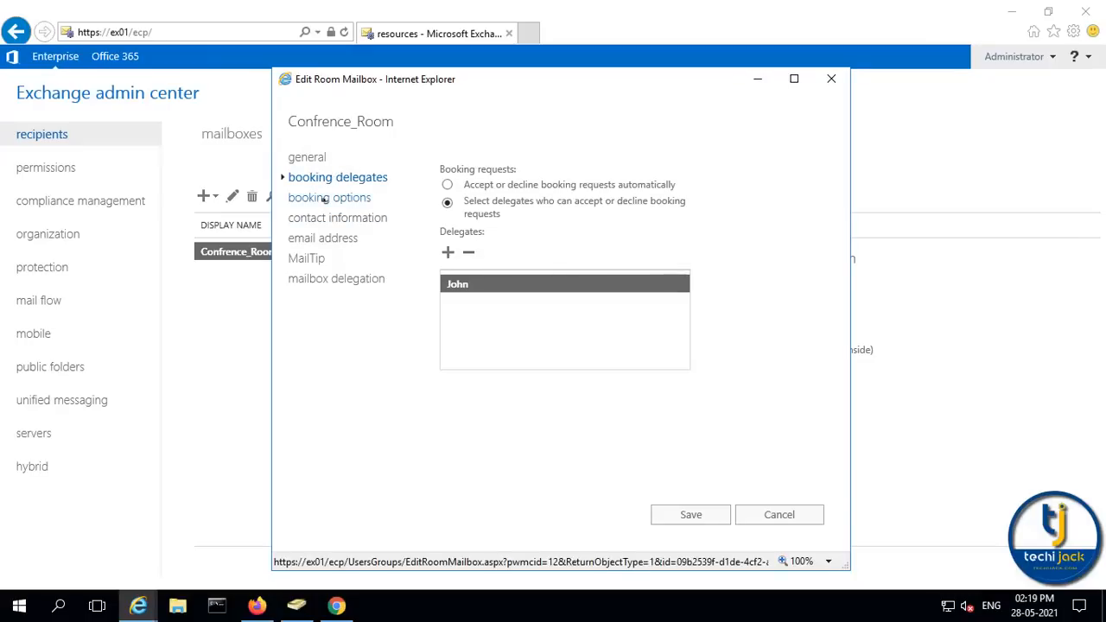
pyautogui.click(324, 198)
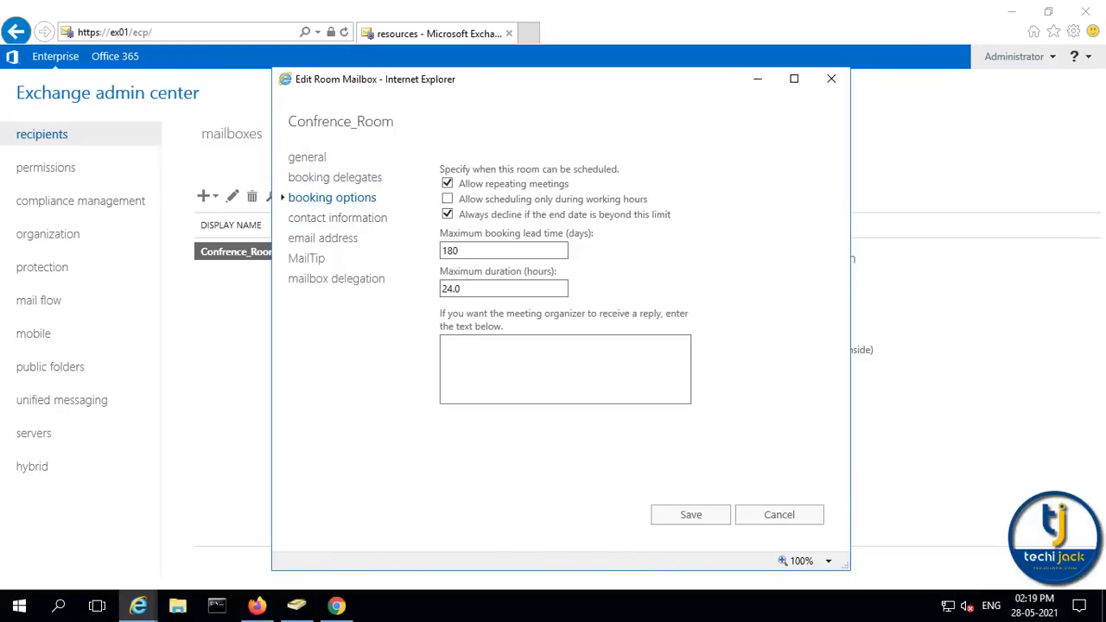
# Allow Confrence_Room scheduling only during working hours, with a 20-day lead time and 4-hour maximum duration
pyautogui.moveTo(439, 170); pyautogui.dragTo(624, 168)
pyautogui.click(671, 169)
pyautogui.click(499, 188)
pyautogui.click(450, 186)
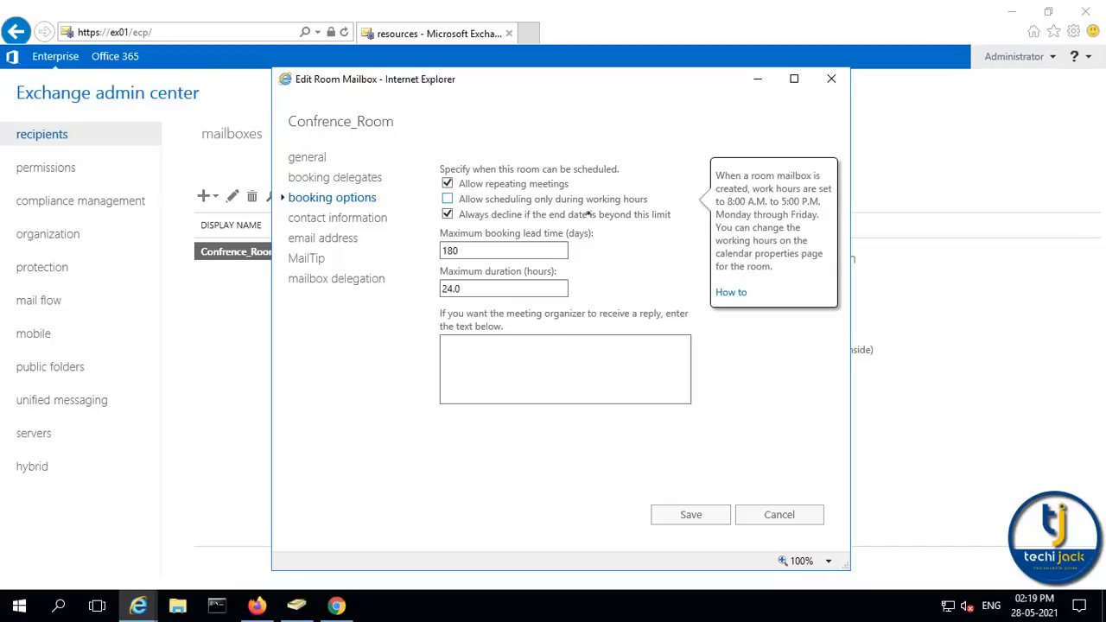
pyautogui.click(449, 201)
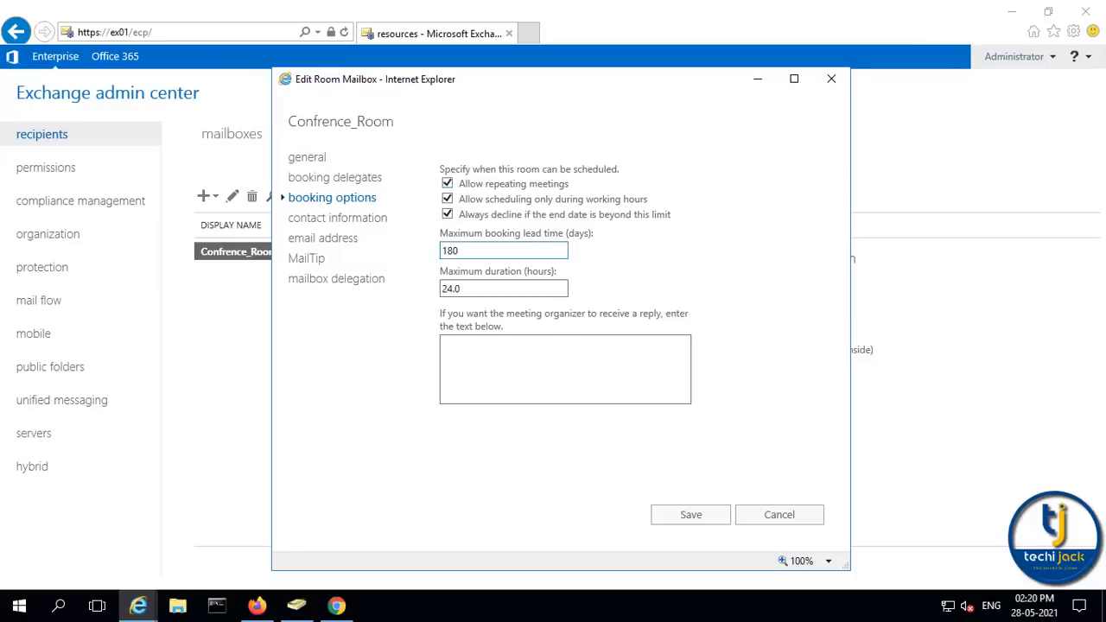
pyautogui.doubleClick(438, 251)
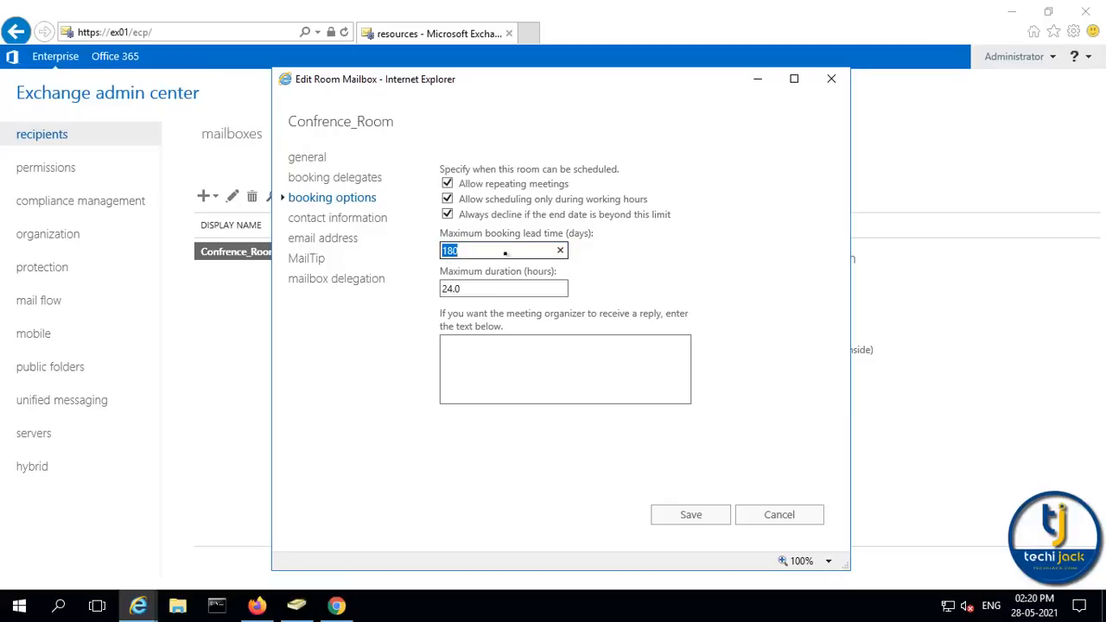
pyautogui.write('20')
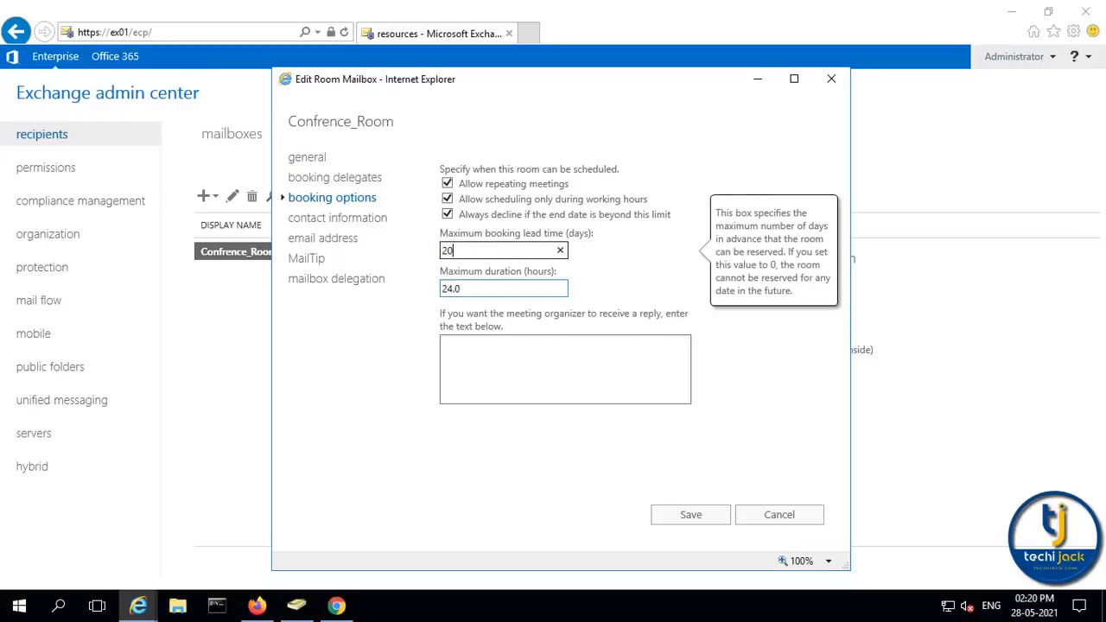
pyautogui.press('Tab')
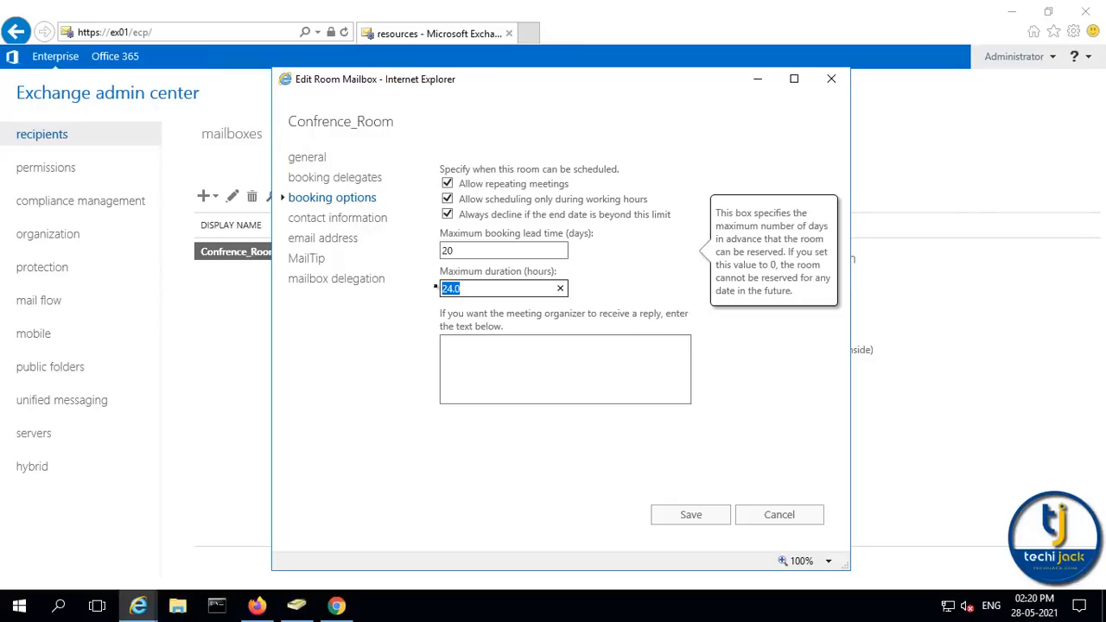
pyautogui.write('4')
pyautogui.press('Tab')
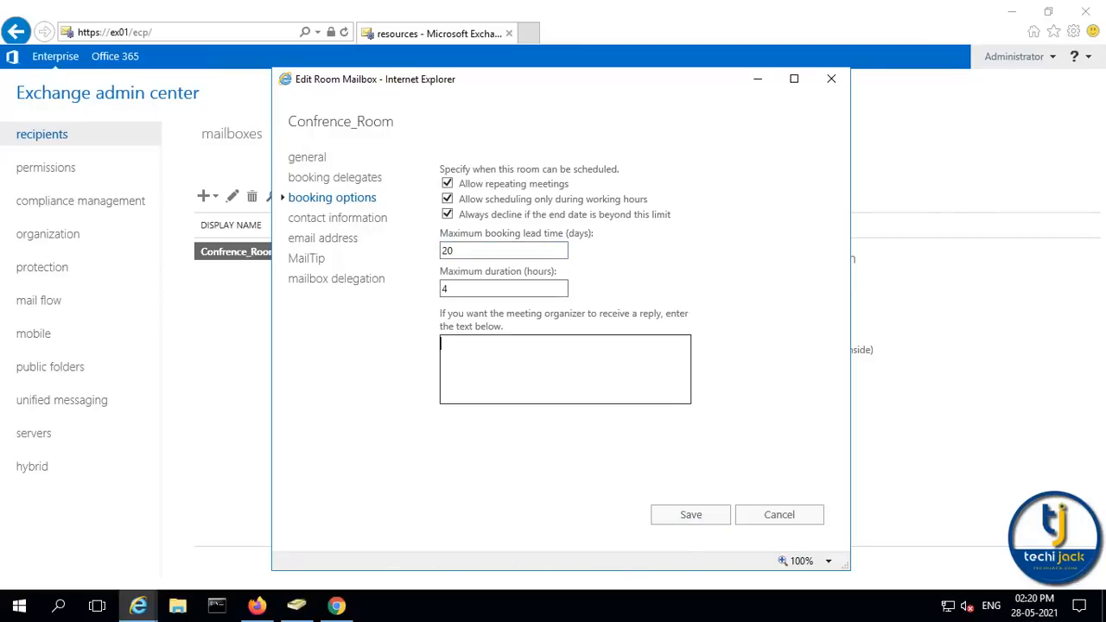
pyautogui.hotkey('shift', 'Tab')
pyautogui.hotkey('shift', 'Tab')
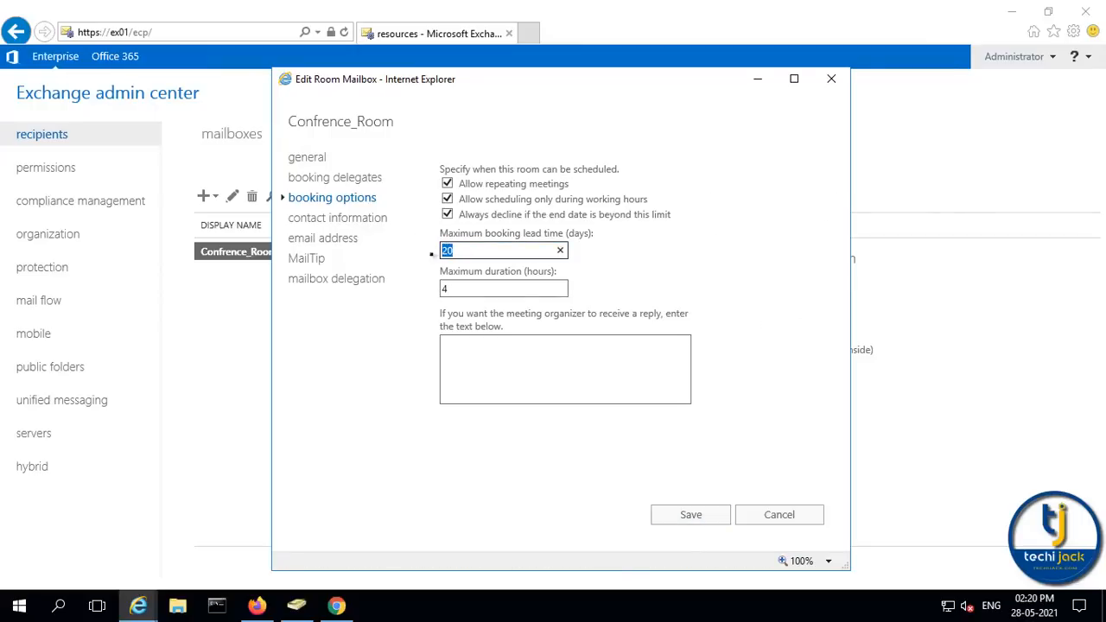
pyautogui.press('Tab')
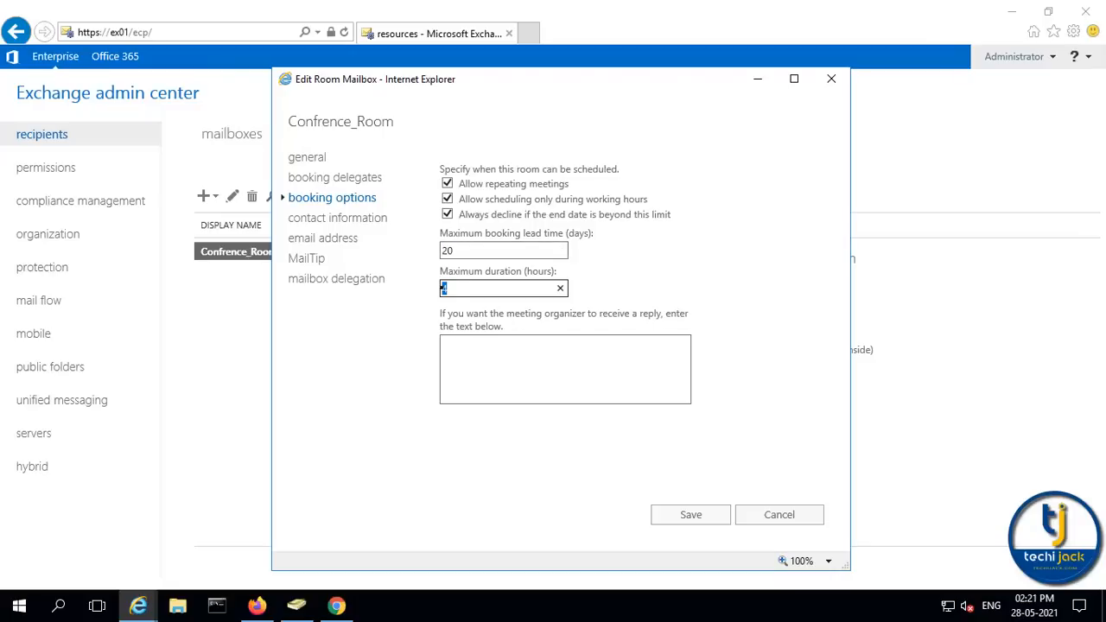
# Look through the contact, email address, MailTip and delegation sections, then save the room mailbox
pyautogui.click(311, 219)
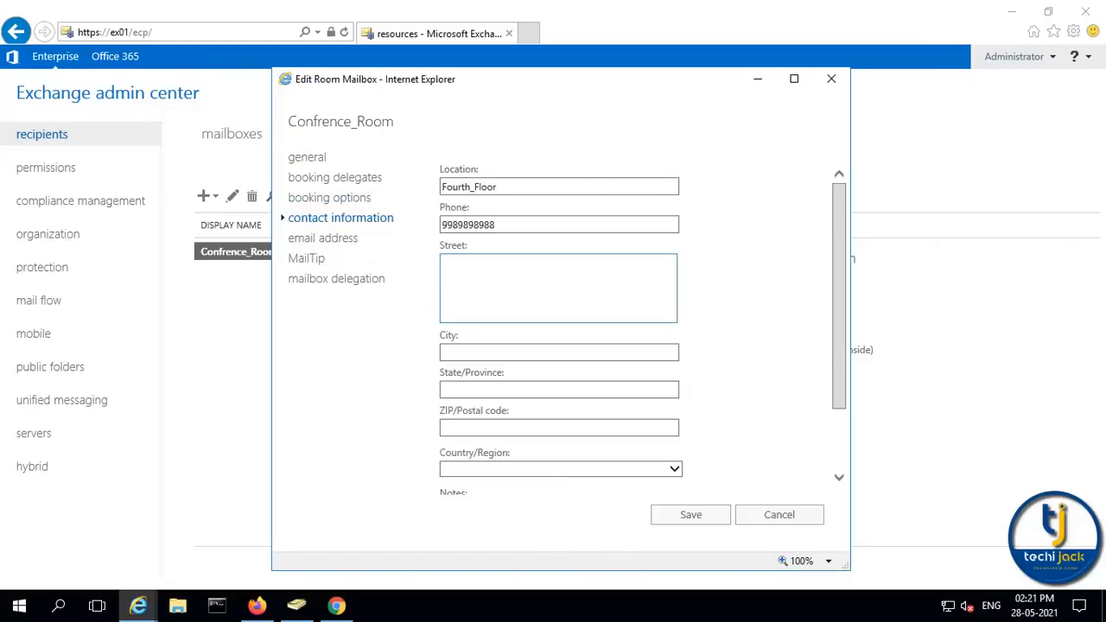
pyautogui.scroll(-1, 458, 403)
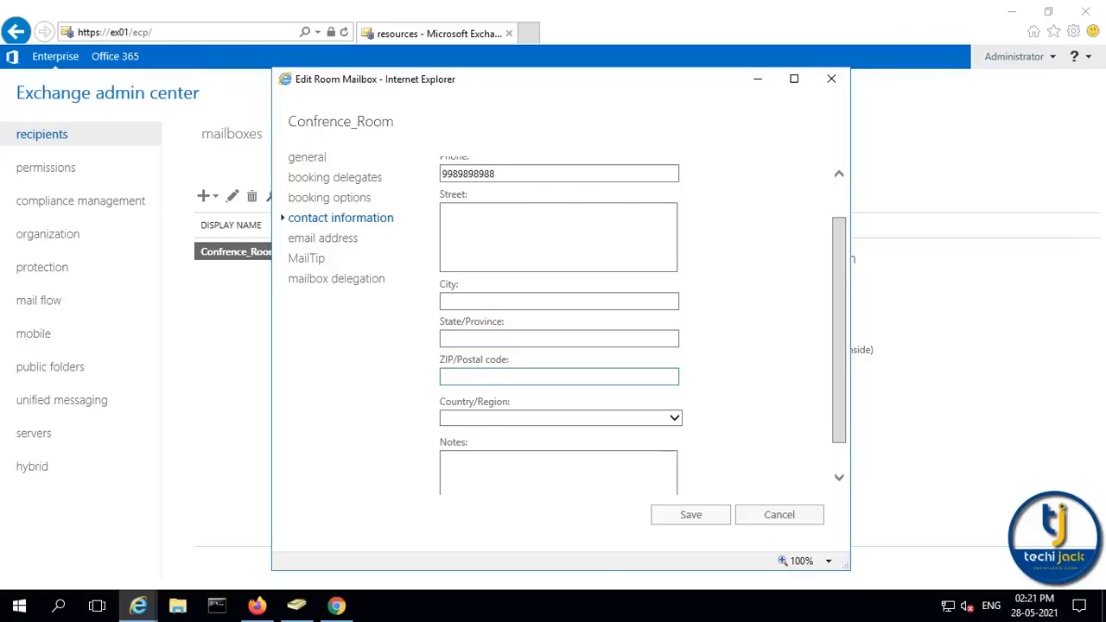
pyautogui.click(315, 238)
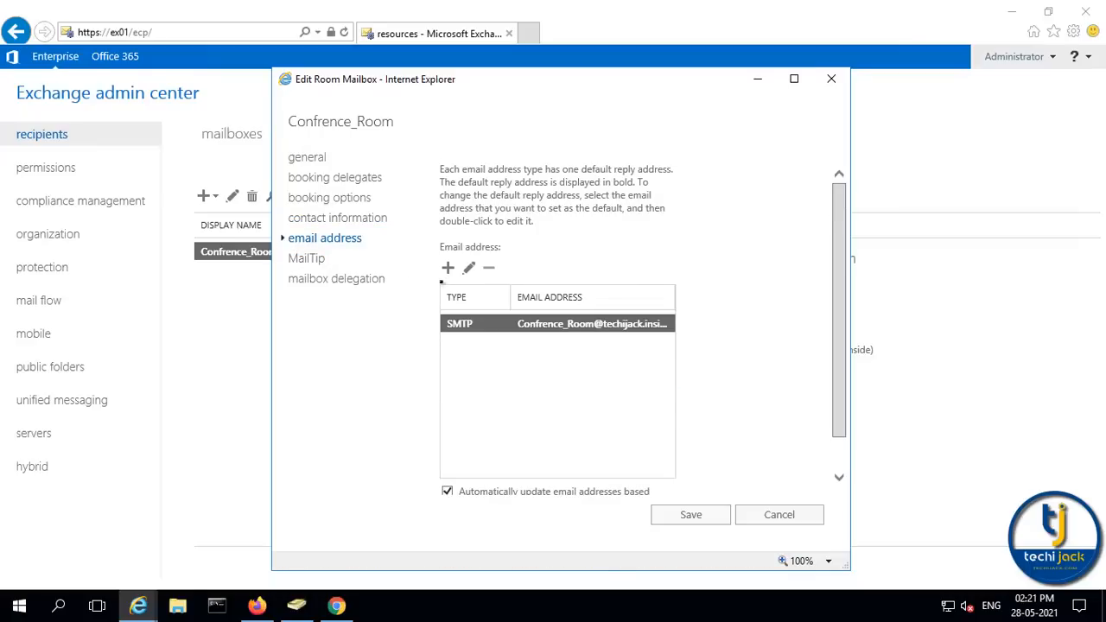
pyautogui.click(448, 269)
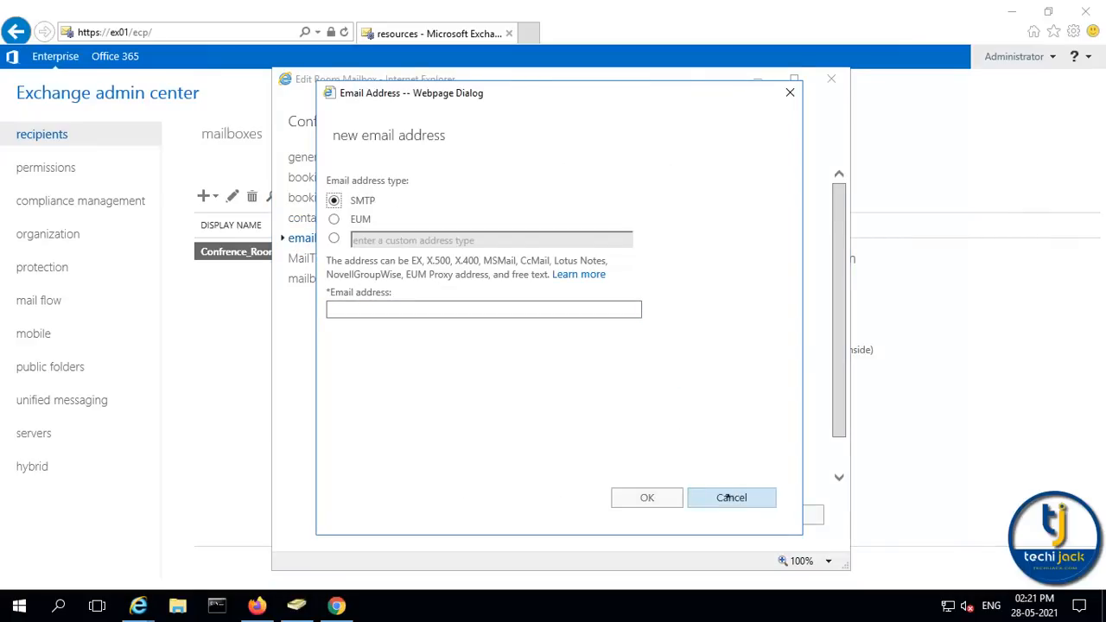
pyautogui.click(704, 506)
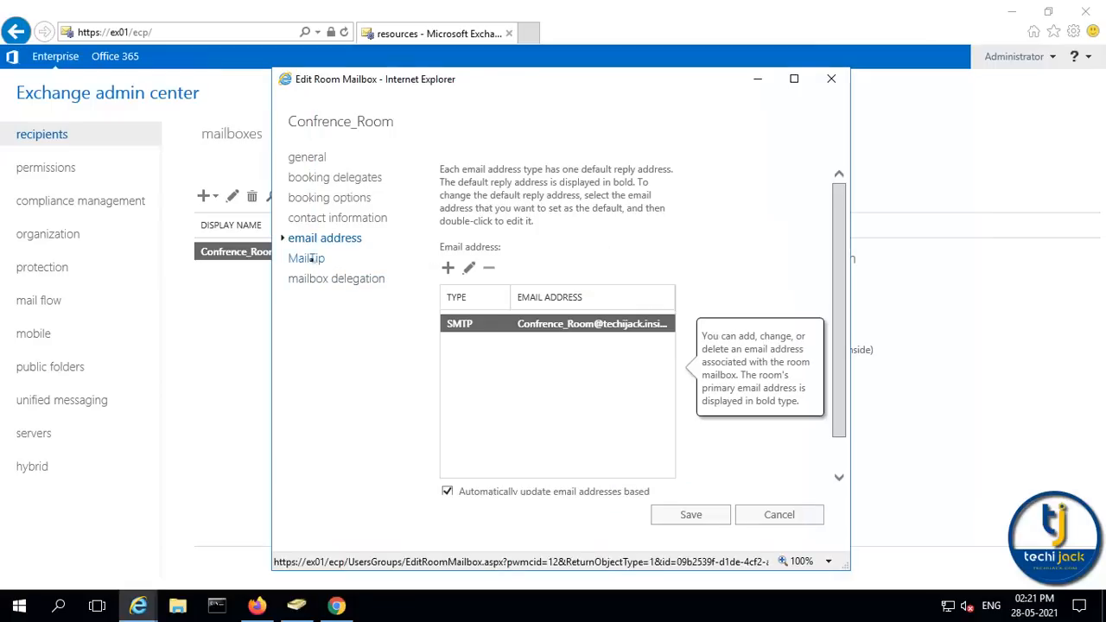
pyautogui.click(308, 257)
pyautogui.click(314, 279)
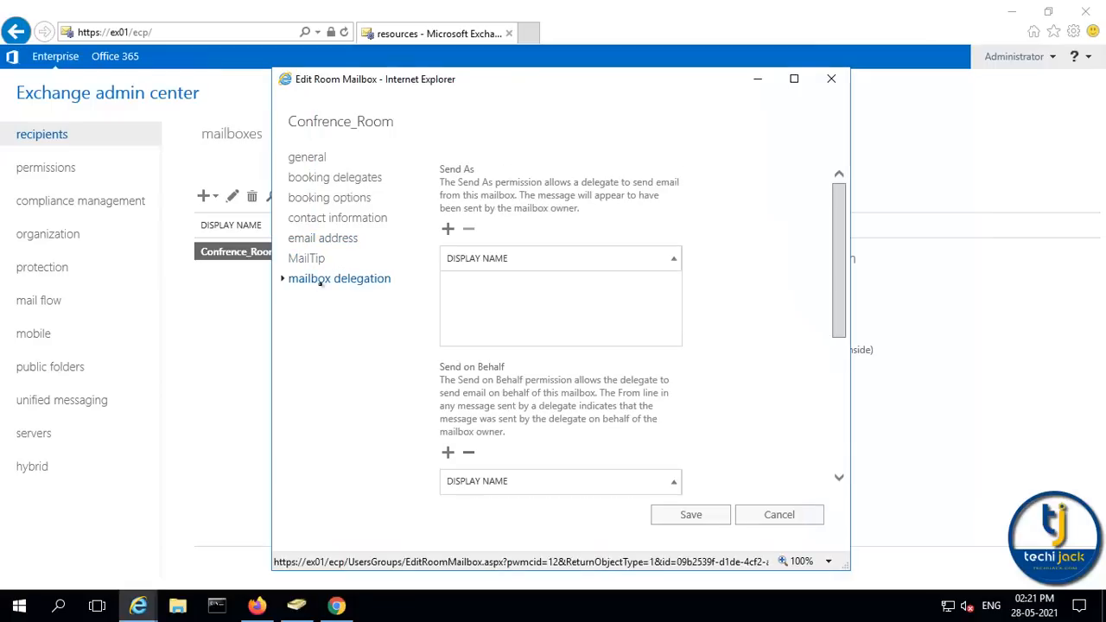
pyautogui.scroll(-5, 605, 389)
pyautogui.click(688, 514)
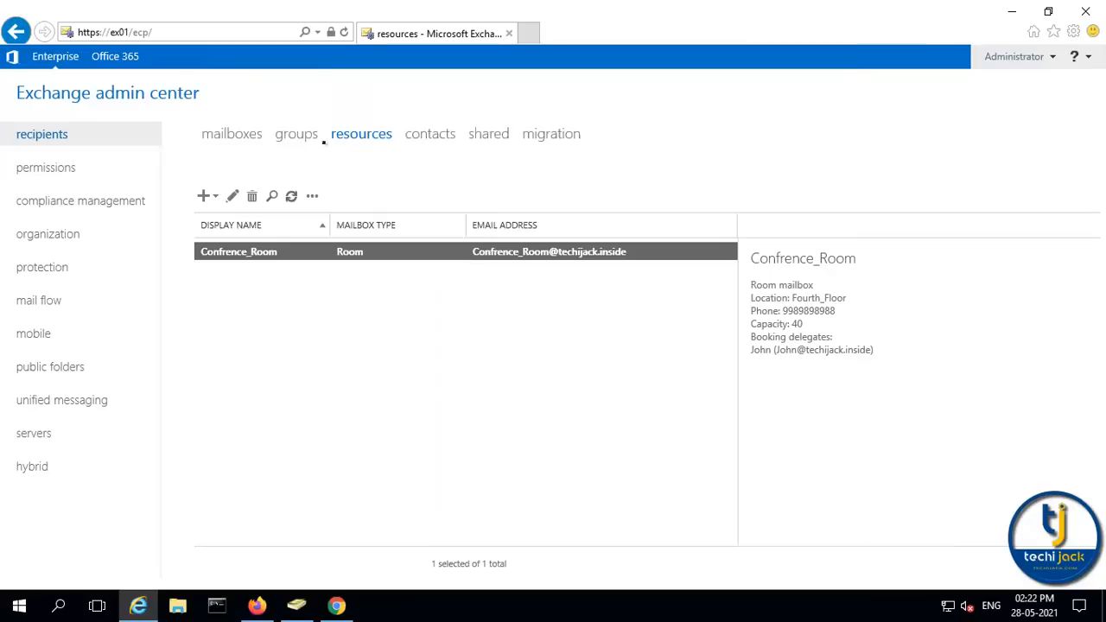
# Create equipment mailbox 'Projector' with alias Projector in the Techijack_Resources OU on database DB01
pyautogui.click(215, 196)
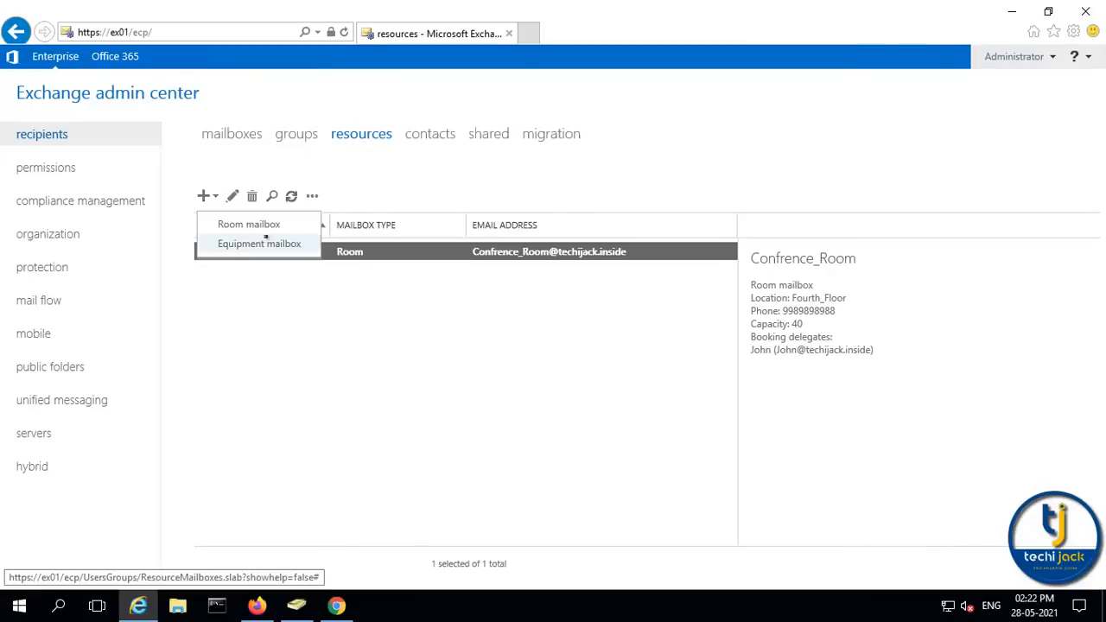
pyautogui.click(259, 244)
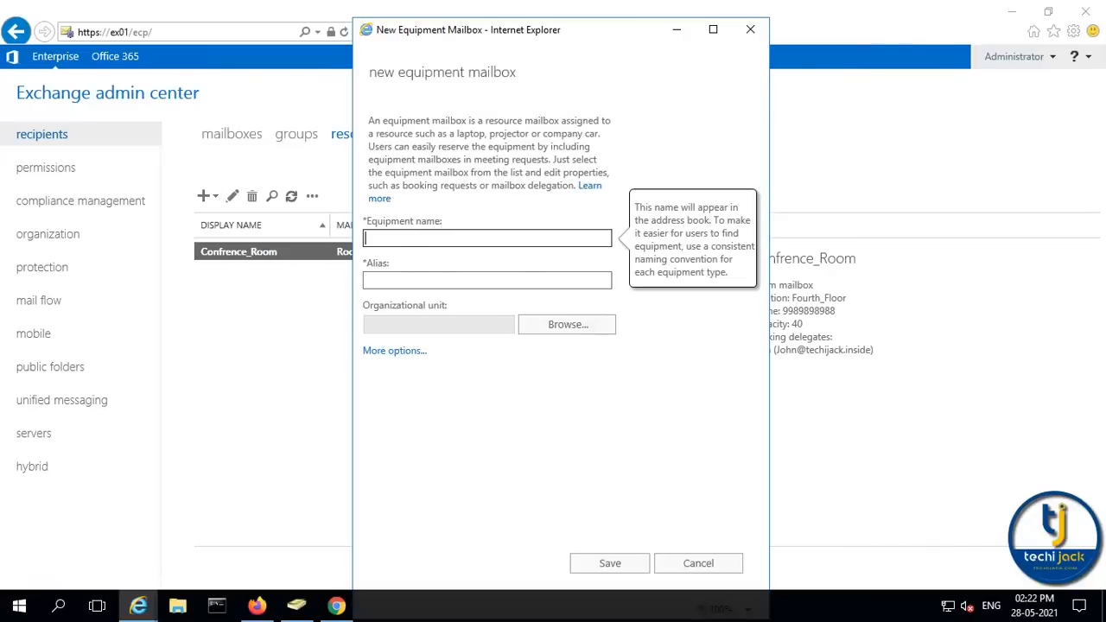
pyautogui.write('Projector')
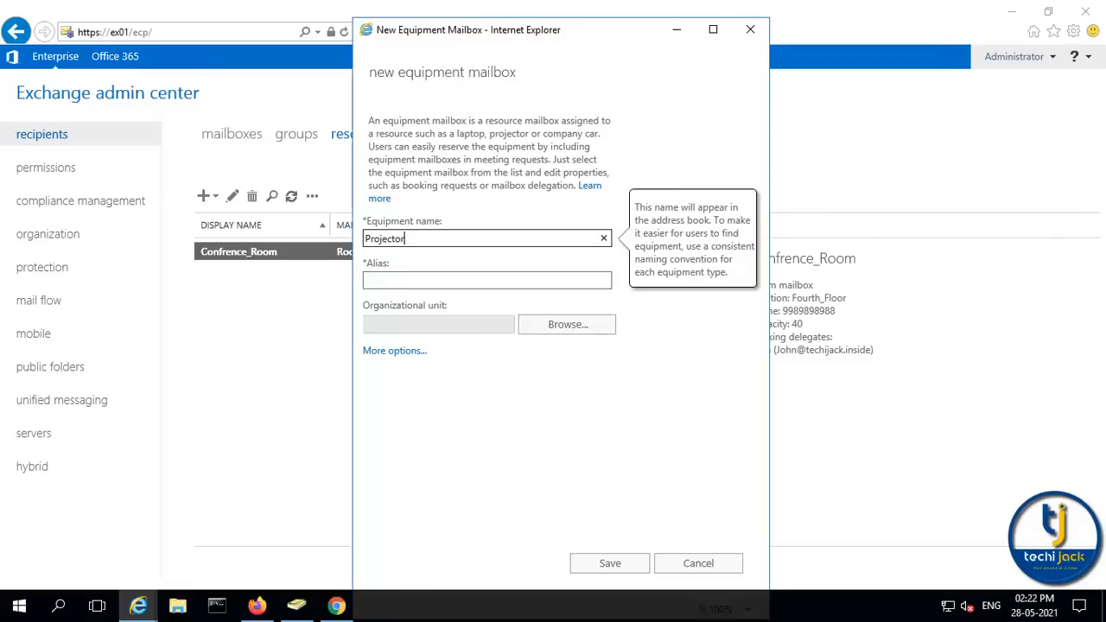
pyautogui.hotkey('ctrl', 'a')
pyautogui.hotkey('ctrl', 'c')
pyautogui.click(382, 280)
pyautogui.hotkey('ctrl', 'v')
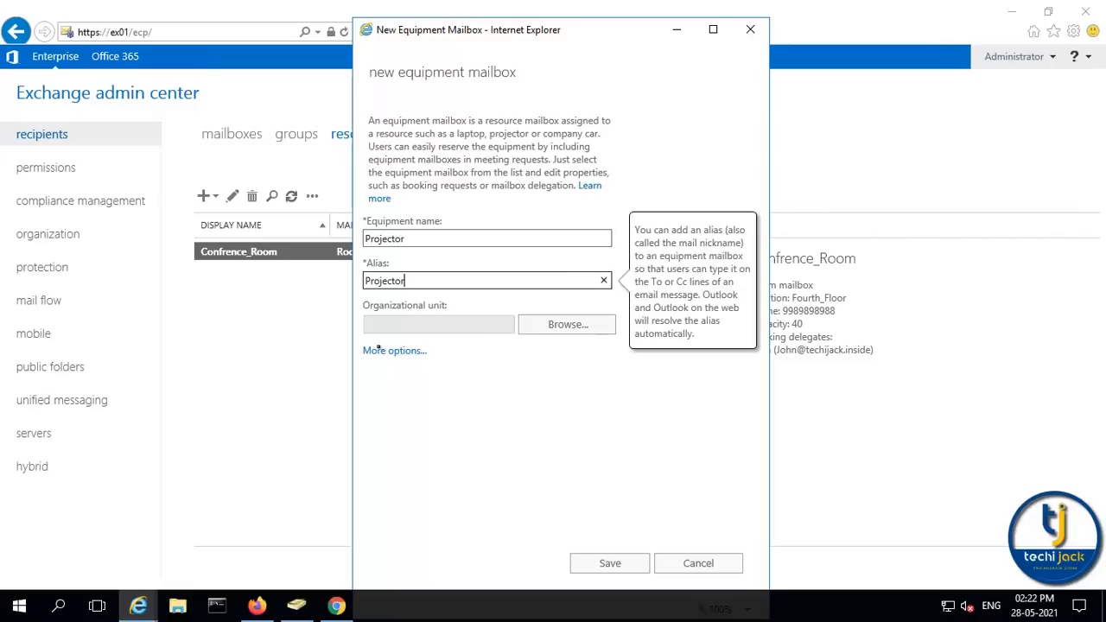
pyautogui.click(568, 327)
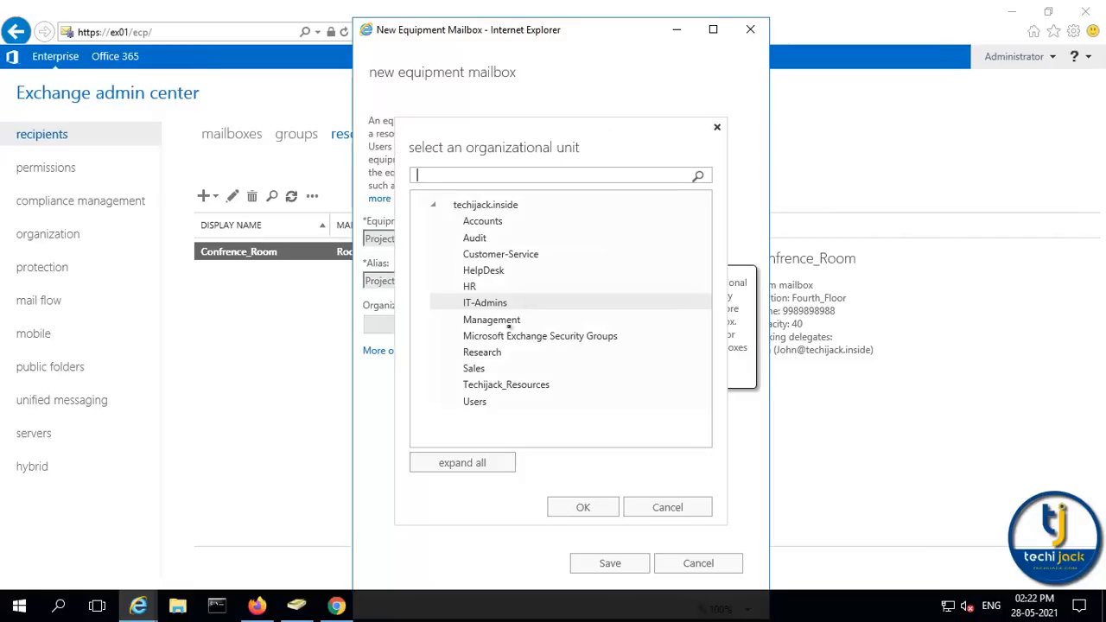
pyautogui.doubleClick(514, 385)
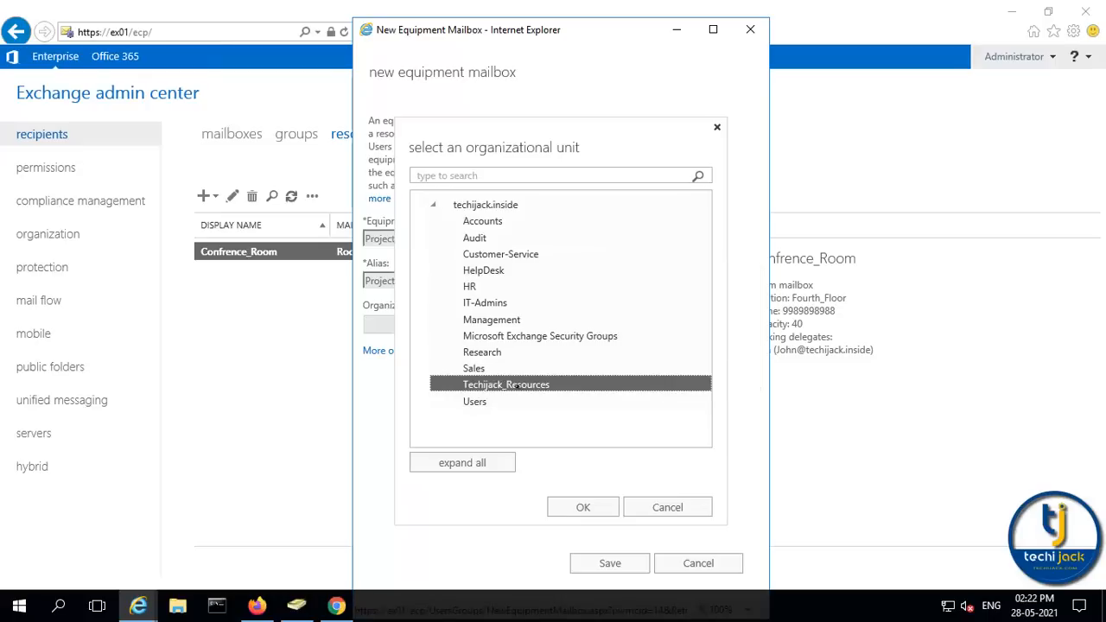
pyautogui.click(411, 353)
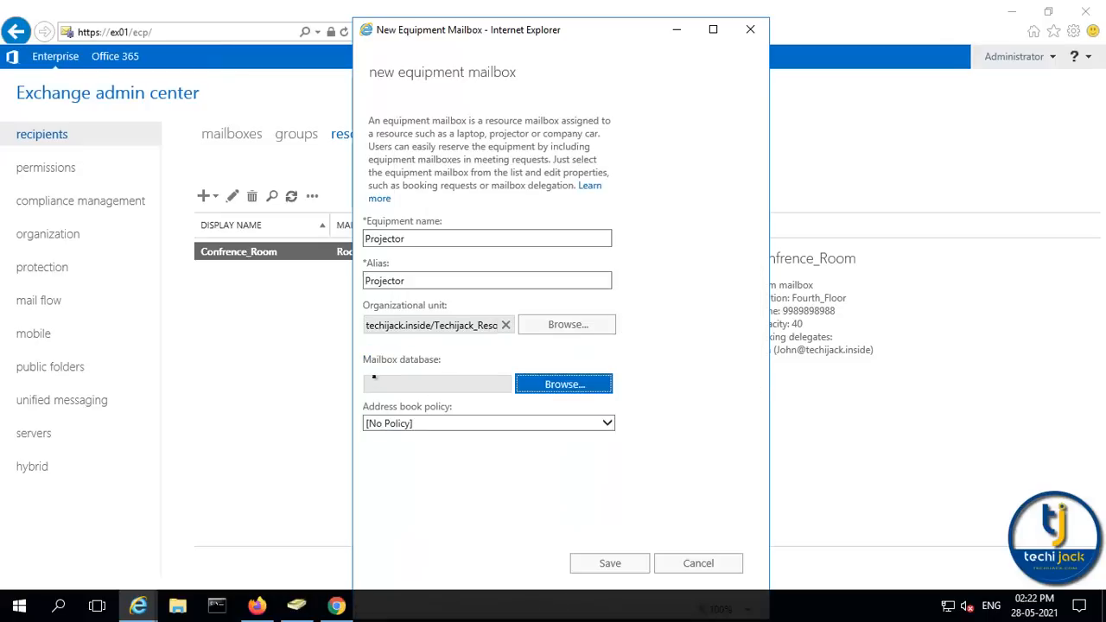
pyautogui.click(555, 389)
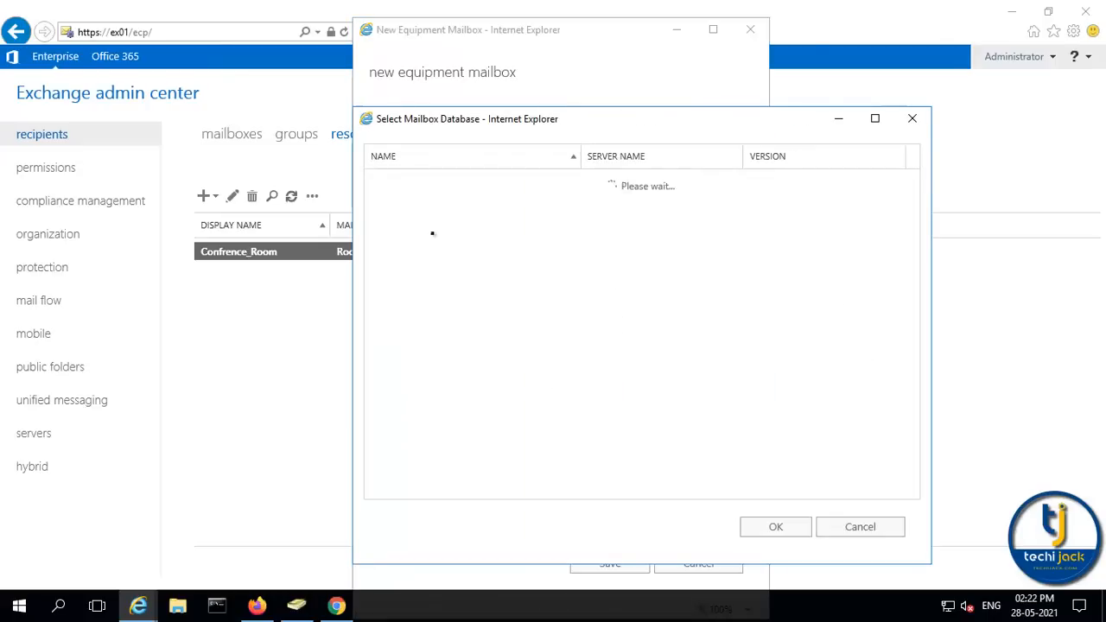
pyautogui.doubleClick(430, 182)
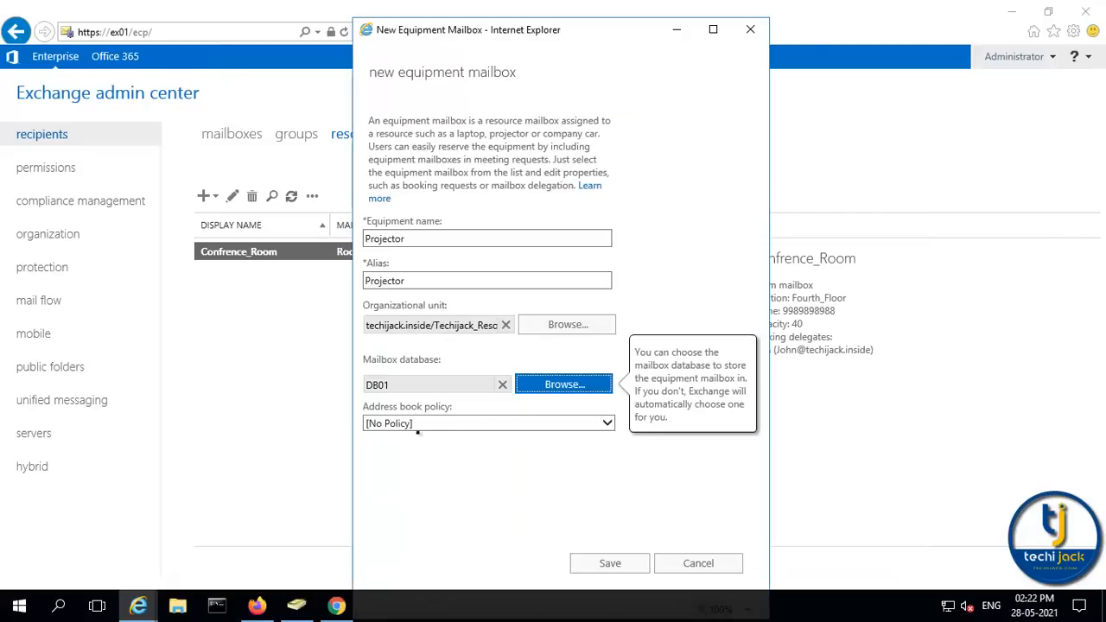
pyautogui.click(609, 563)
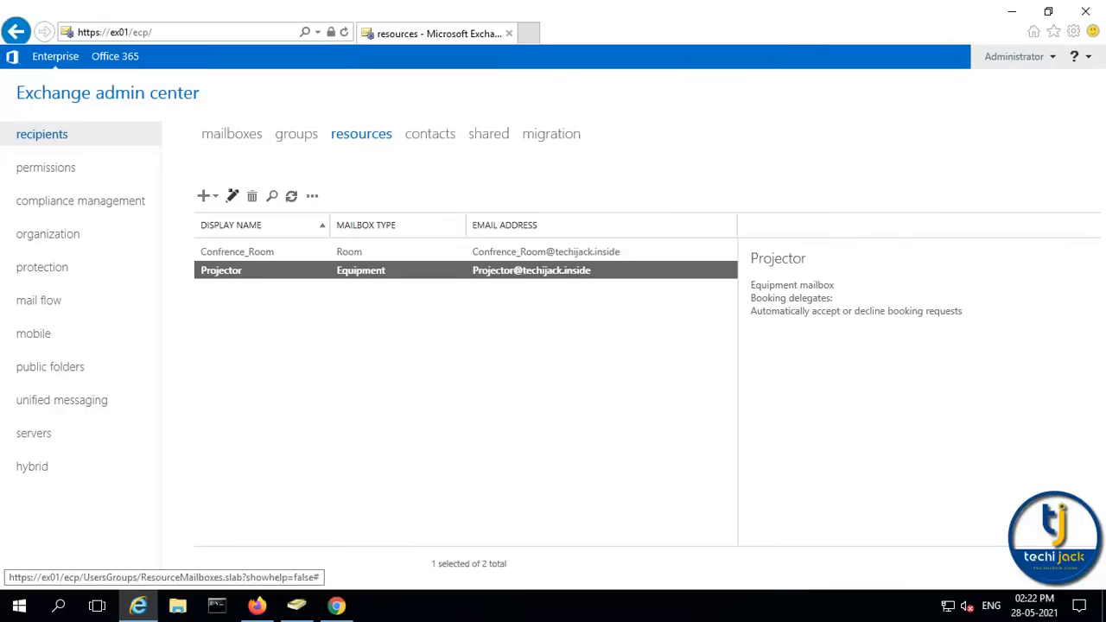
# Keep automatic acceptance of Projector's booking requests, look through its other settings sections, and save
pyautogui.click(231, 197)
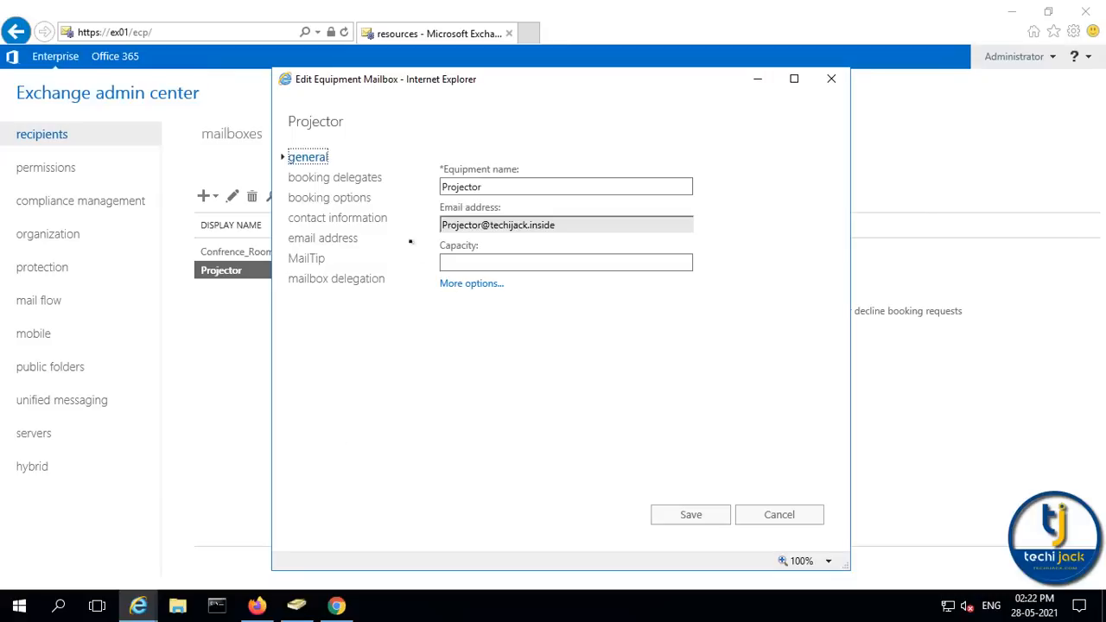
pyautogui.click(326, 181)
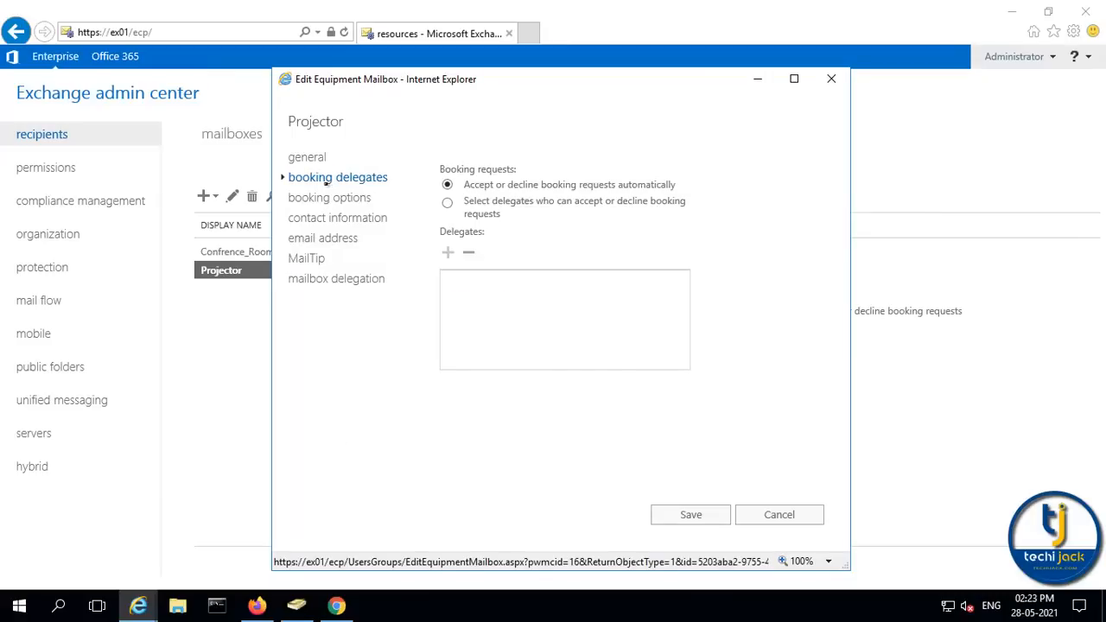
pyautogui.click(469, 185)
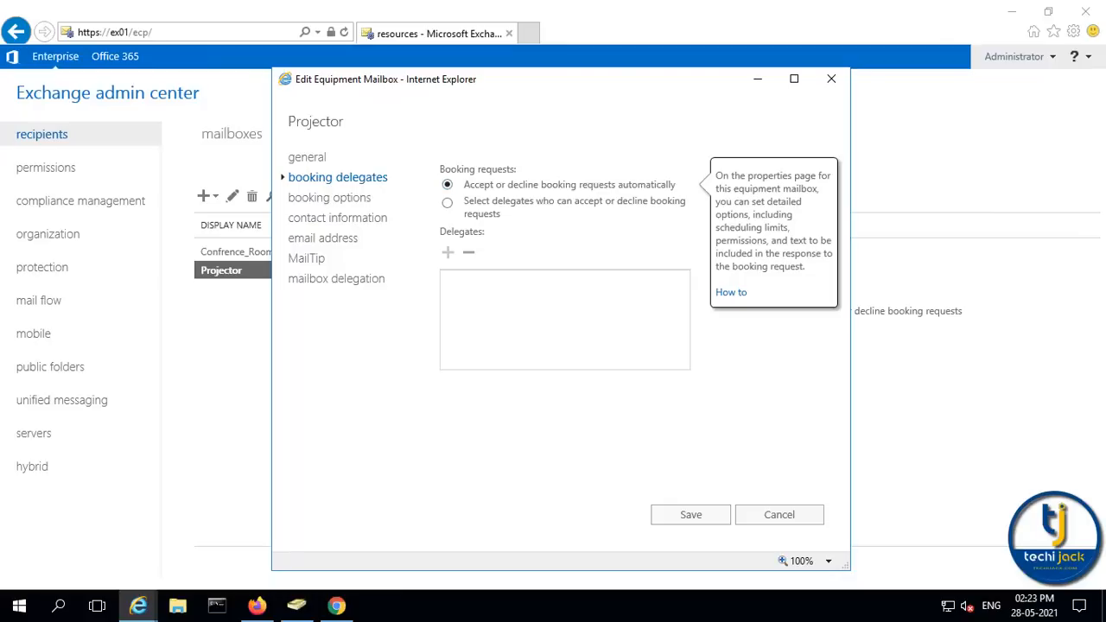
pyautogui.moveTo(568, 200)
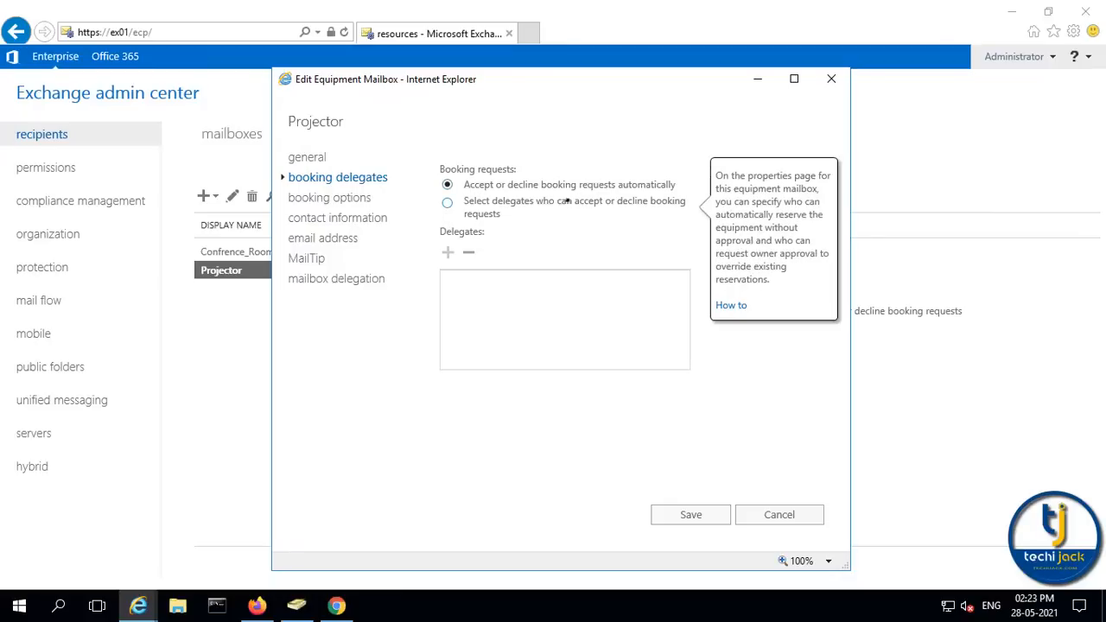
pyautogui.click(318, 197)
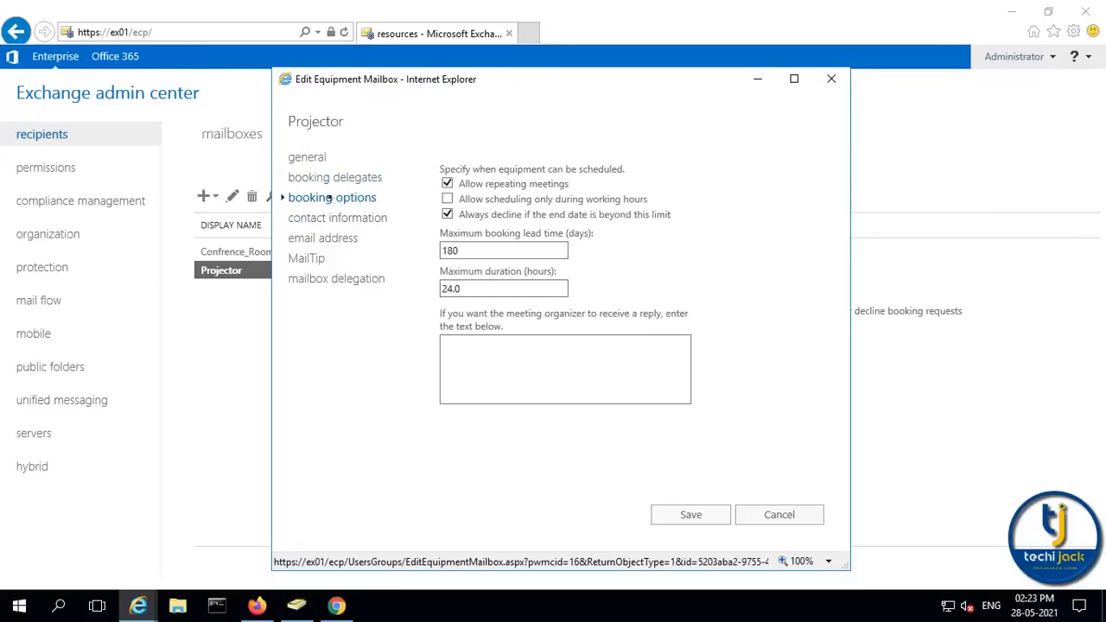
pyautogui.click(340, 220)
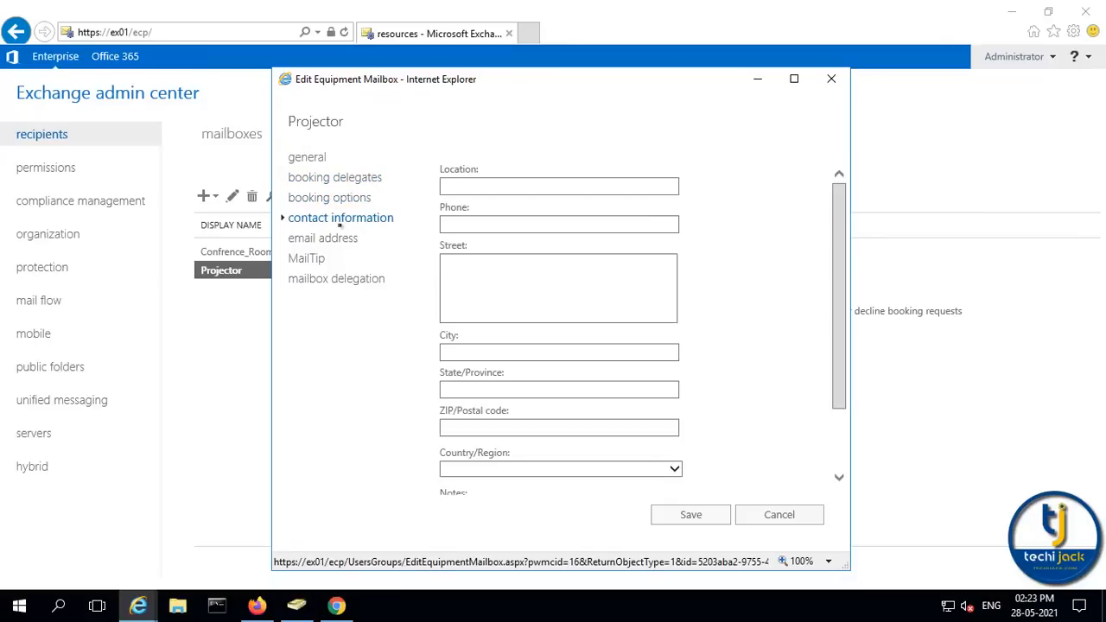
pyautogui.click(331, 239)
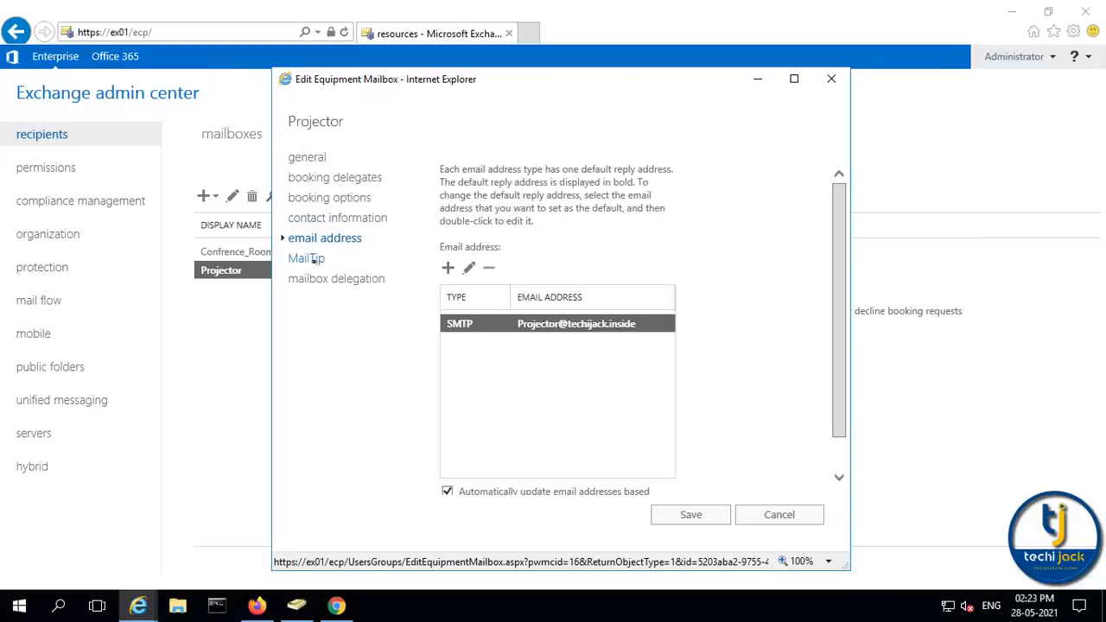
pyautogui.click(314, 258)
pyautogui.click(335, 280)
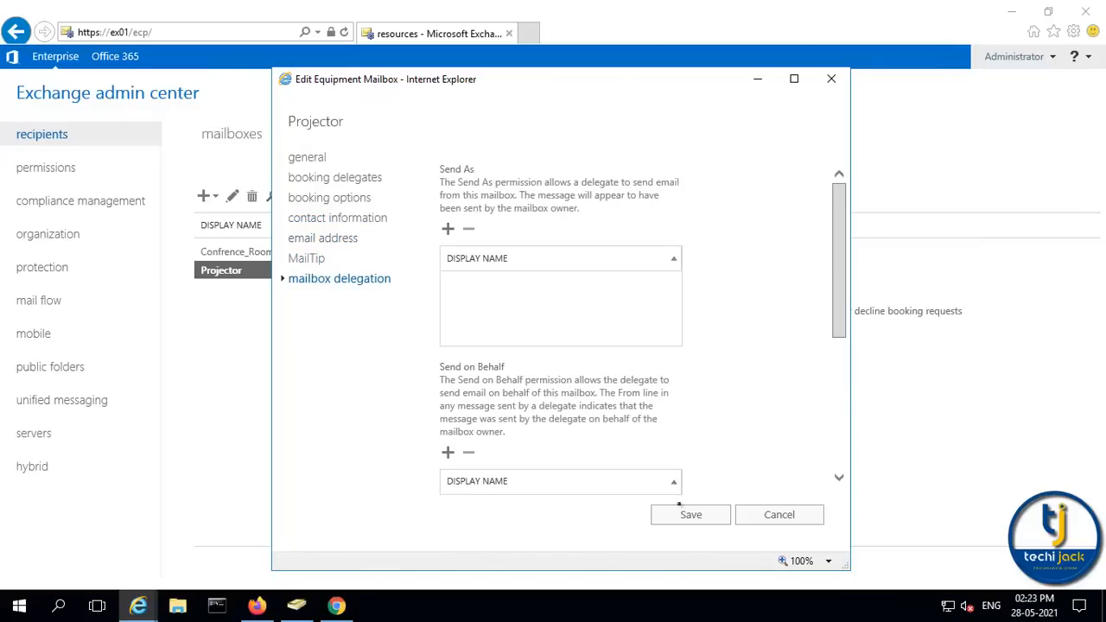
pyautogui.click(687, 513)
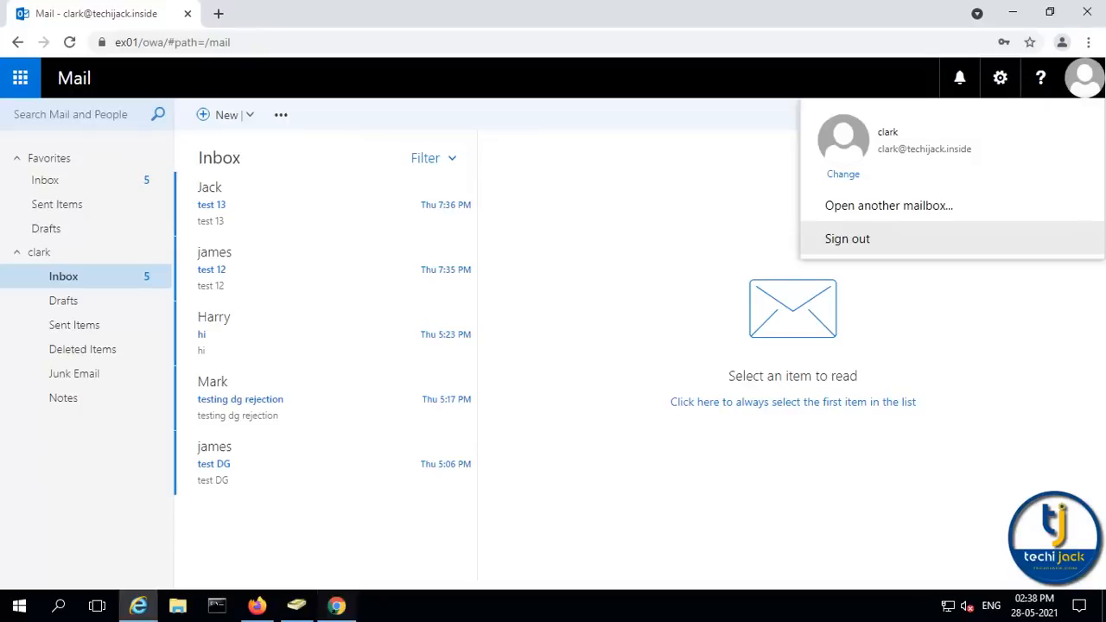
# Find and open Projector's entry in the People directory
pyautogui.click(20, 78)
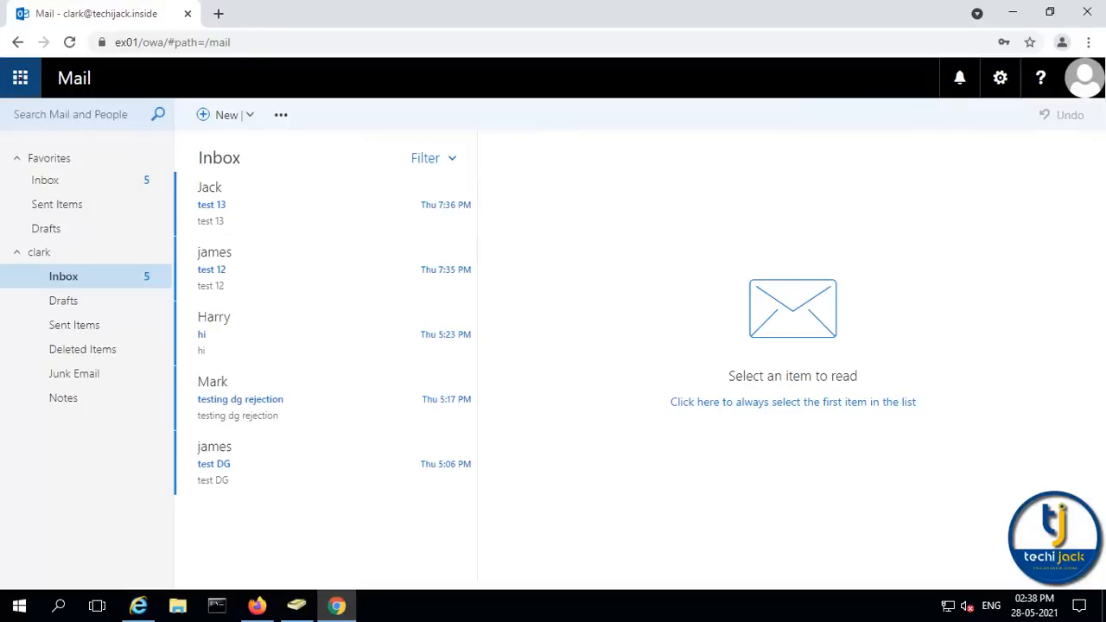
pyautogui.click(20, 78)
pyautogui.click(204, 202)
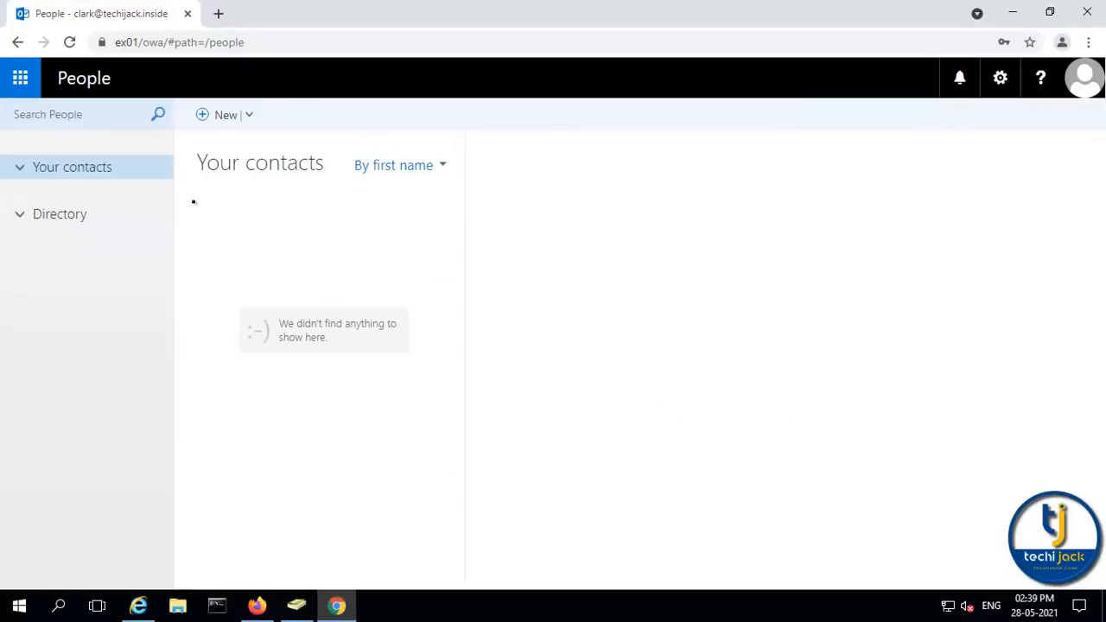
pyautogui.click(55, 215)
pyautogui.scroll(-5, 353, 292)
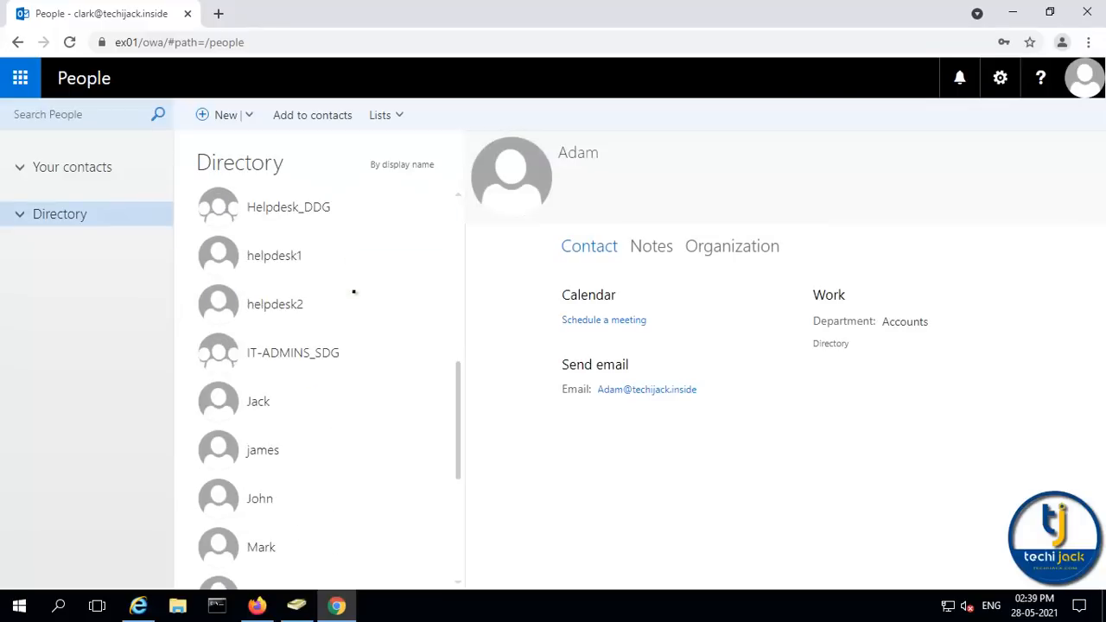
pyautogui.scroll(-3, 353, 292)
pyautogui.click(279, 364)
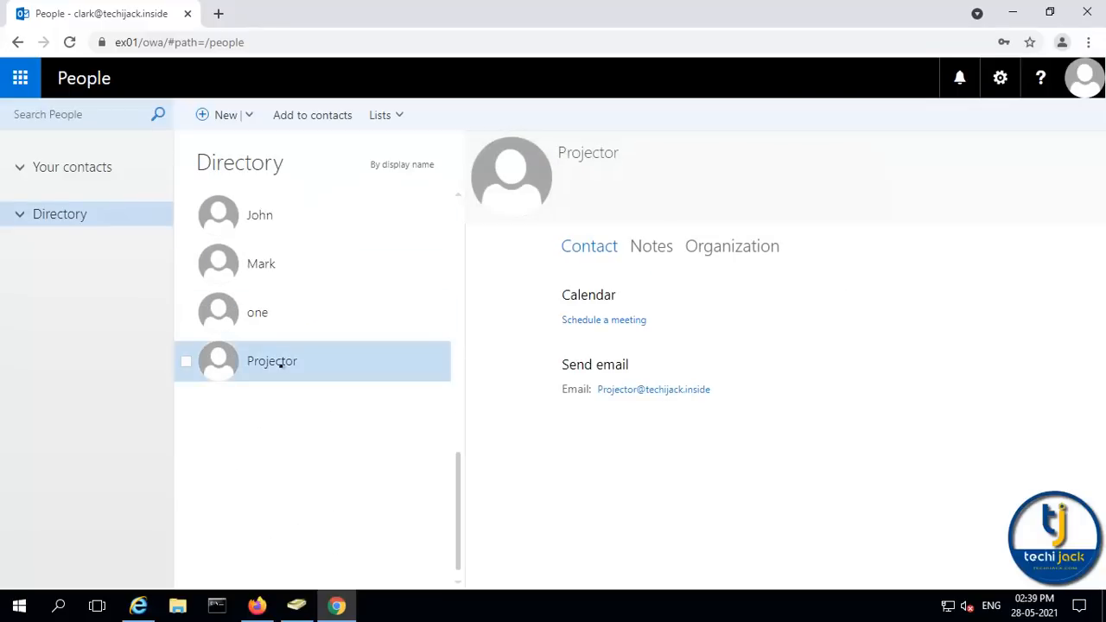
# Start a meeting with Projector titled 'PPT Update new' on Sat 5/29/2021
pyautogui.click(594, 320)
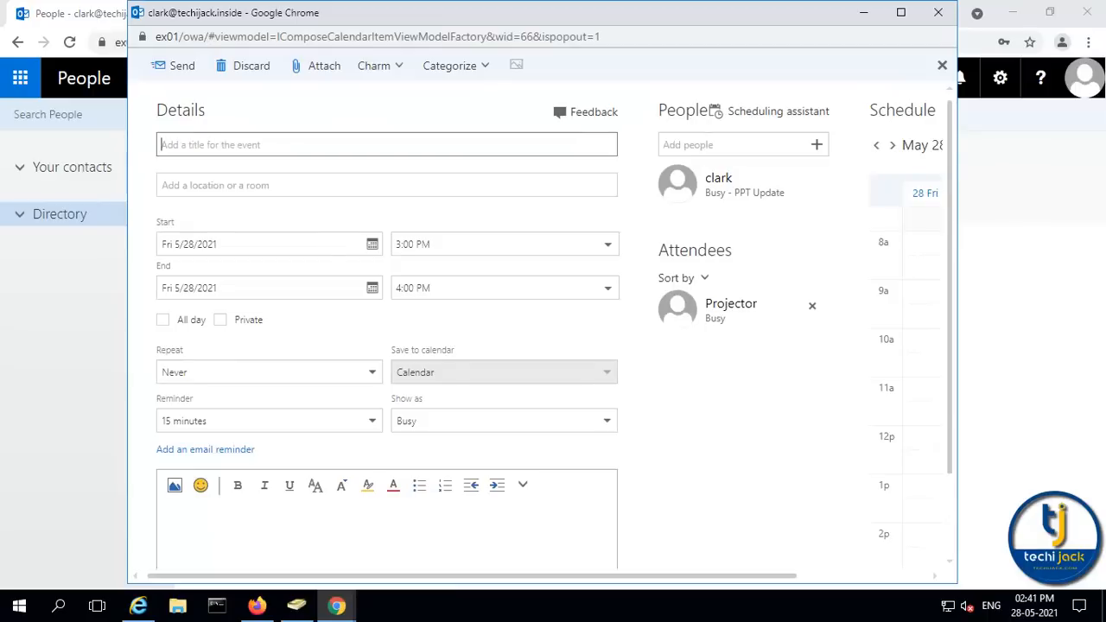
pyautogui.write('PPT Update new')
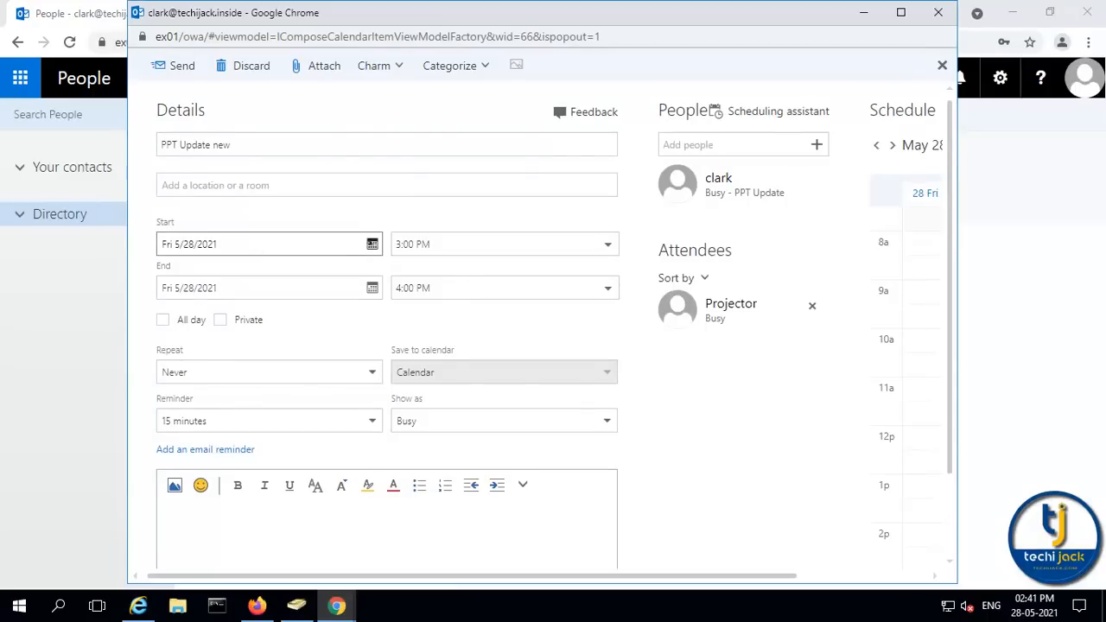
pyautogui.click(372, 244)
pyautogui.click(323, 427)
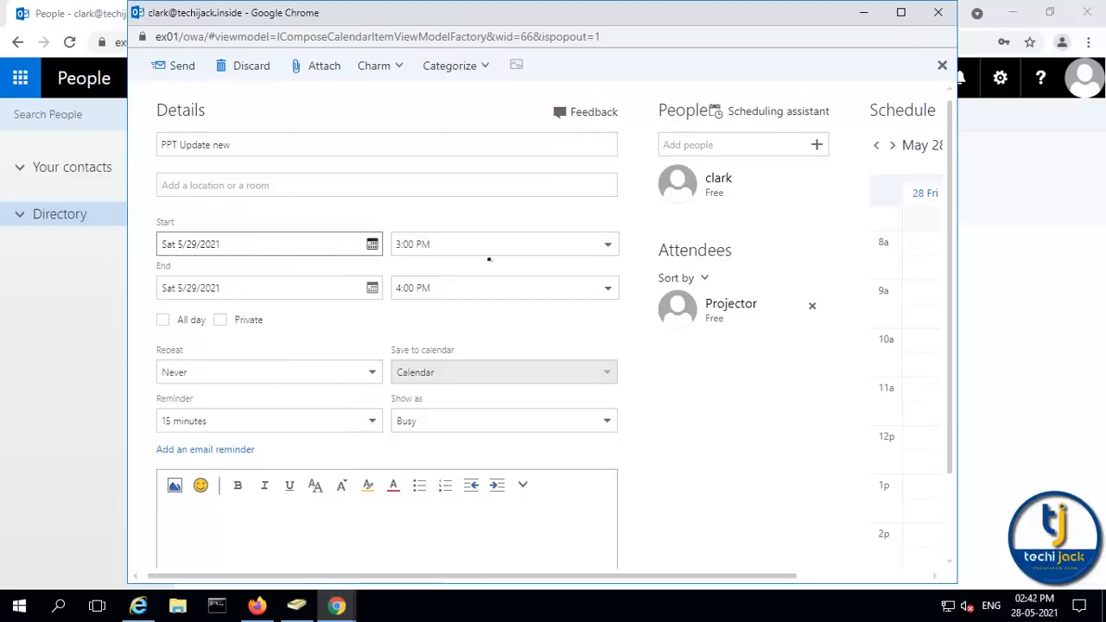
# Add another attendee, check Projector's acceptance reply, and view the attendee's inbox in the second browser
pyautogui.click(707, 145)
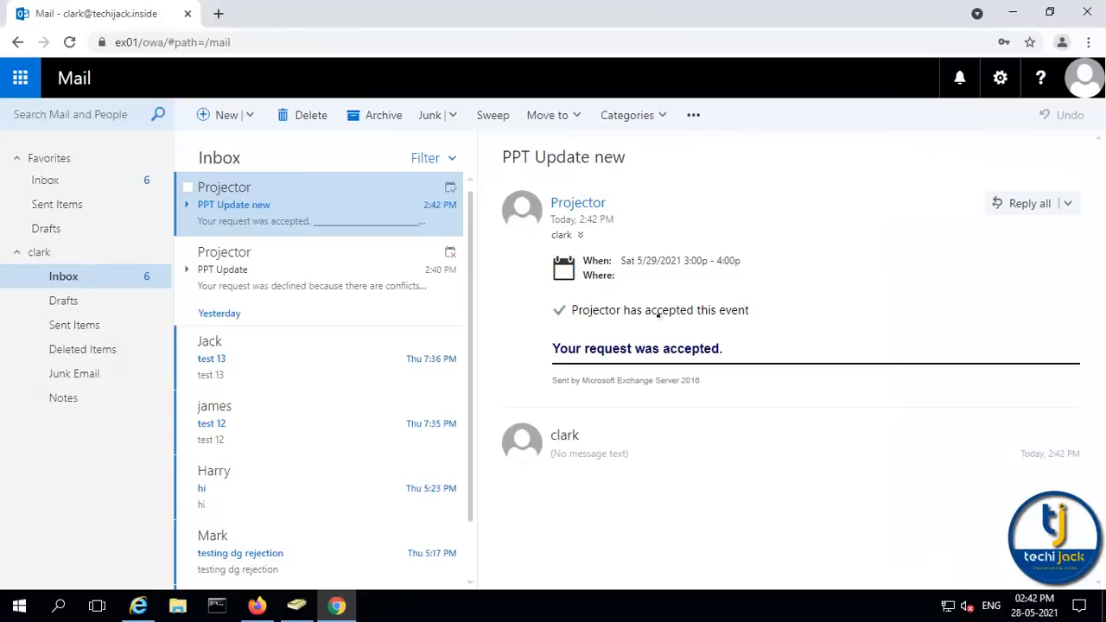
pyautogui.moveTo(577, 309); pyautogui.dragTo(746, 310)
pyautogui.click(256, 606)
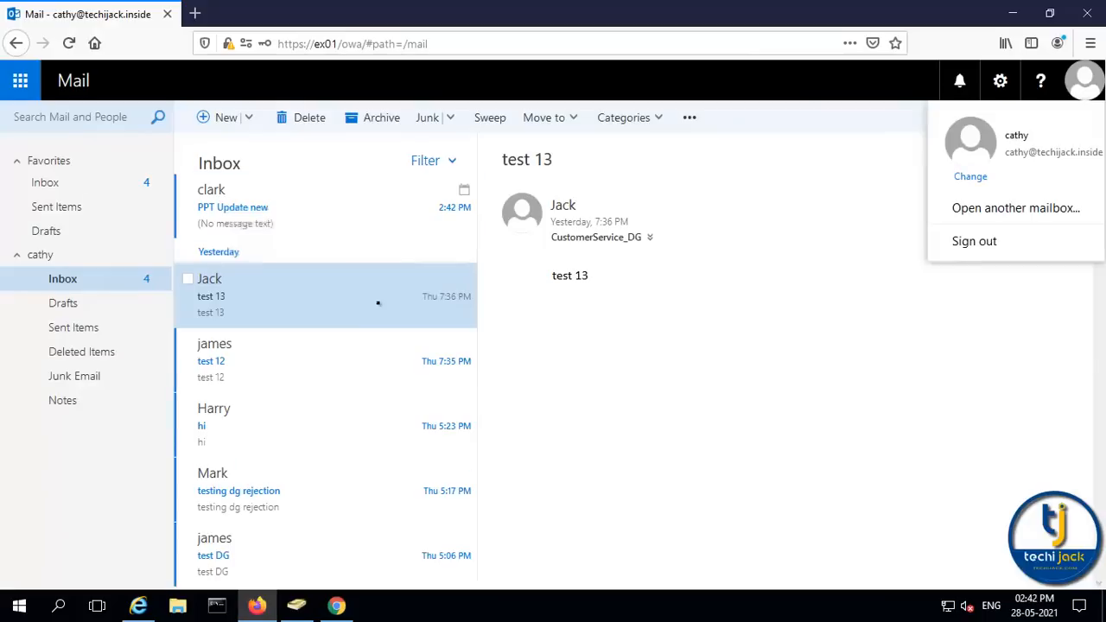